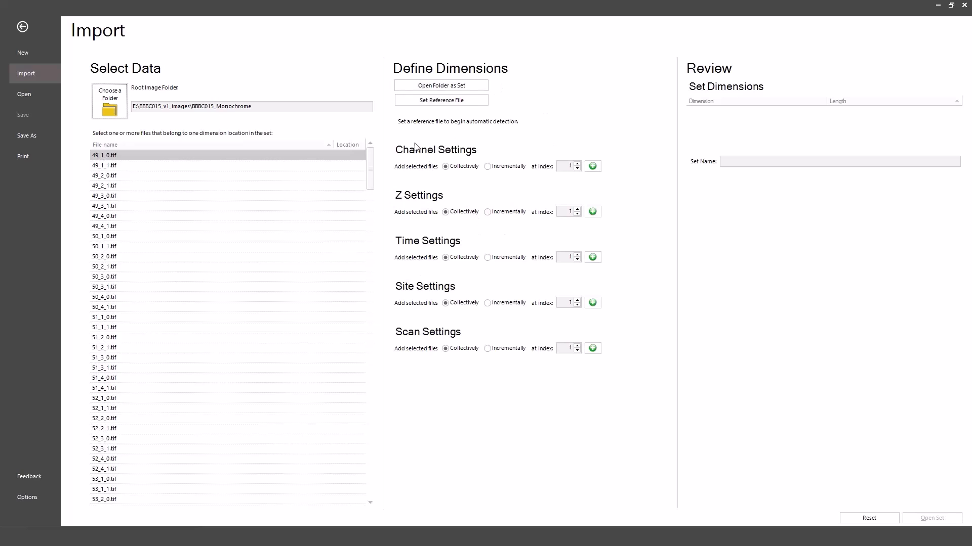
Use 49_1_0.tif as the reference file and map its three file name numbers to Site, Scan and Channel in order
click(439, 104)
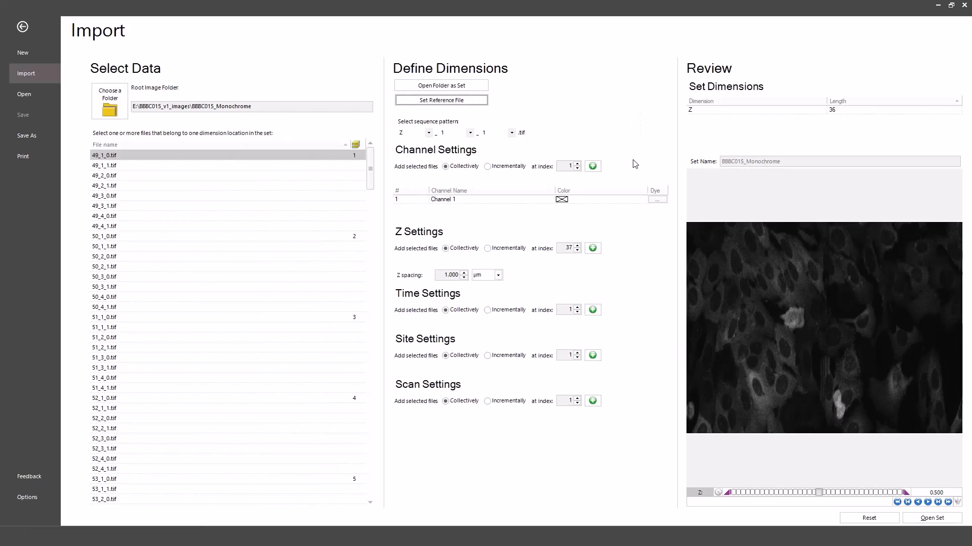
click(429, 132)
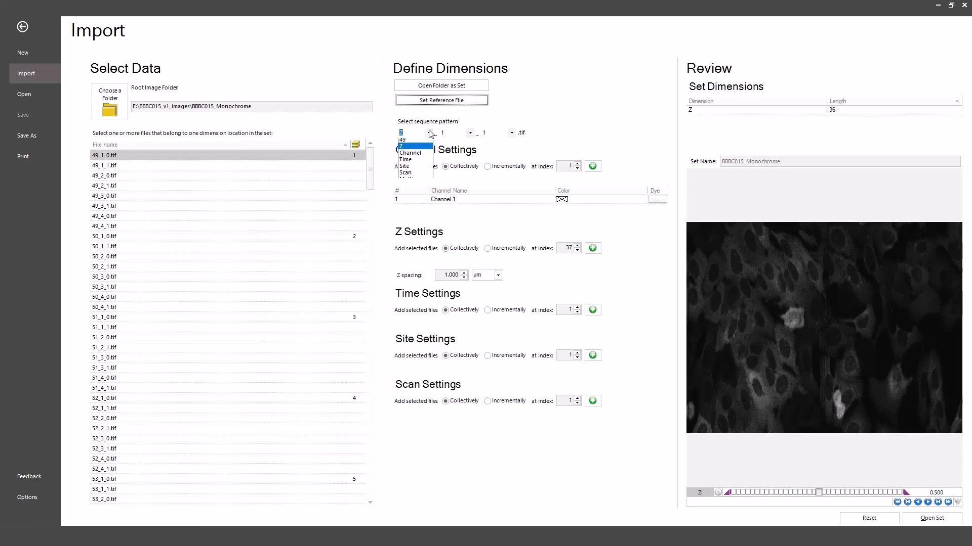
click(420, 170)
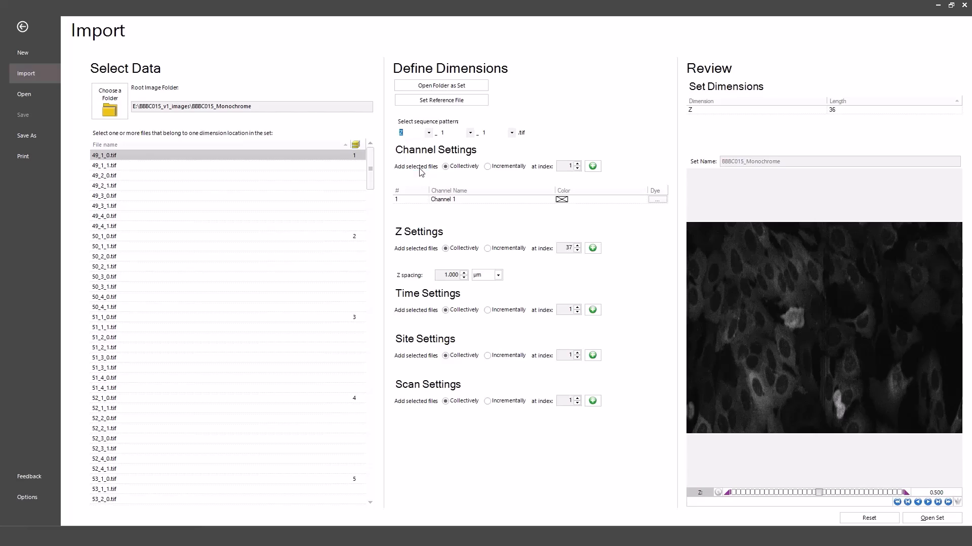
click(470, 132)
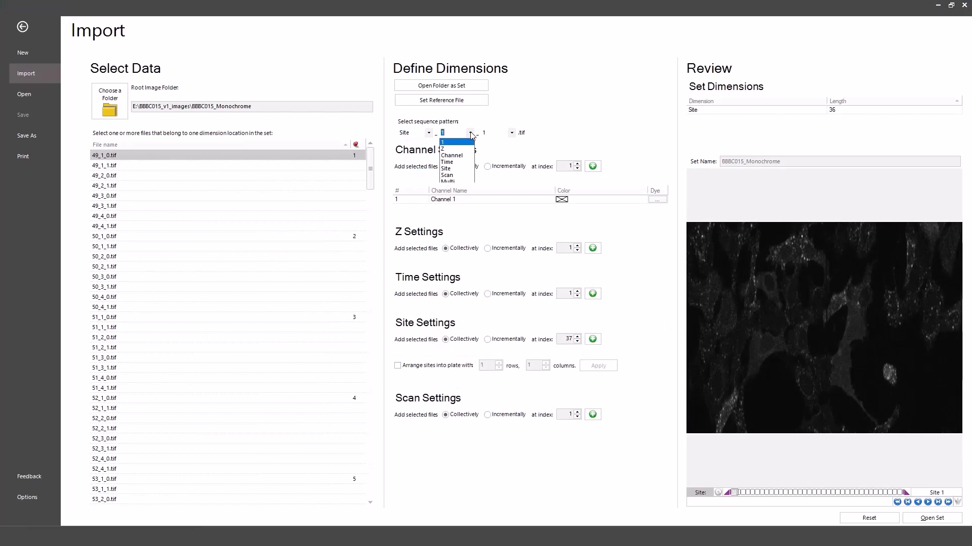
click(453, 175)
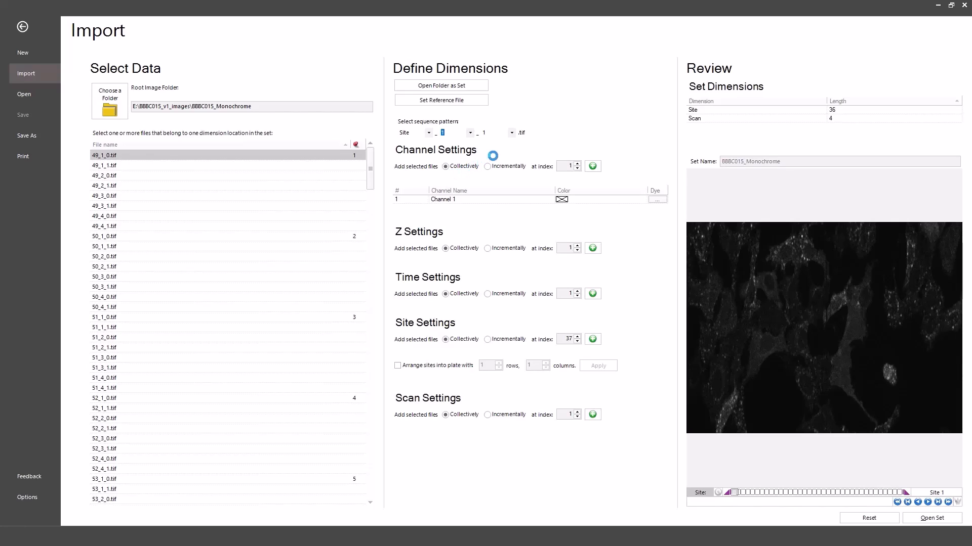
click(511, 132)
click(496, 155)
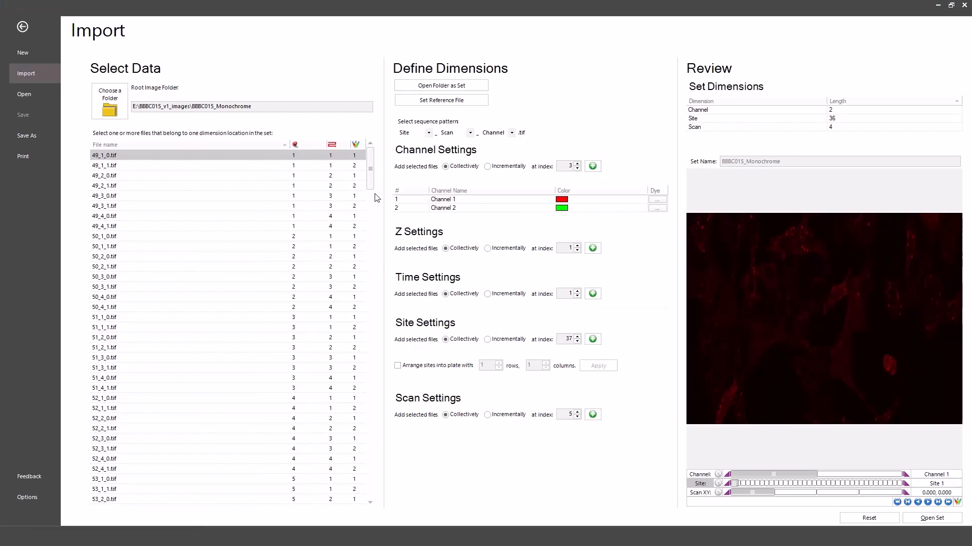
mouse_move(369, 166)
mouse_down()
mouse_move(371, 322)
mouse_move(382, 157)
mouse_up()
Assign the GFP [Green Fluorescent Protein] dye to channel 1
click(663, 199)
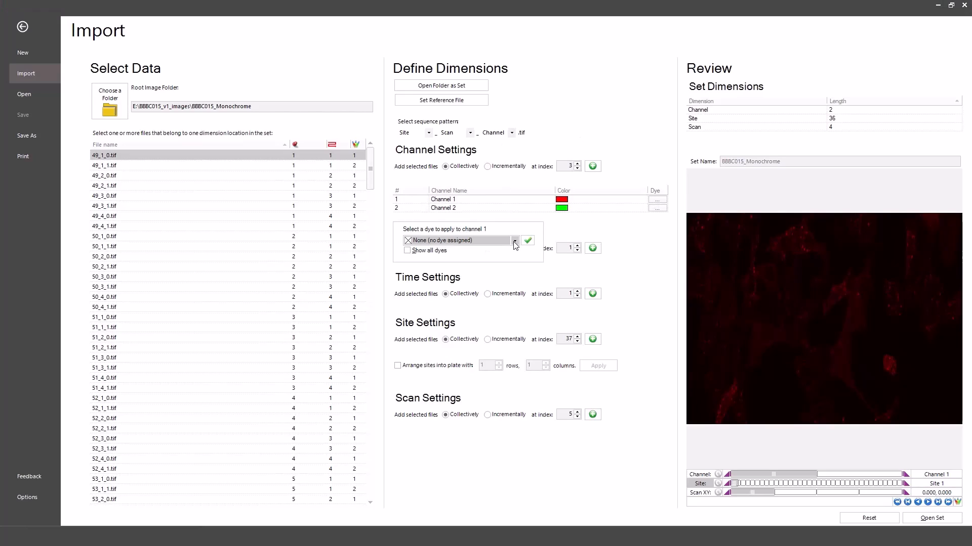
click(515, 241)
drag(515, 264, 515, 274)
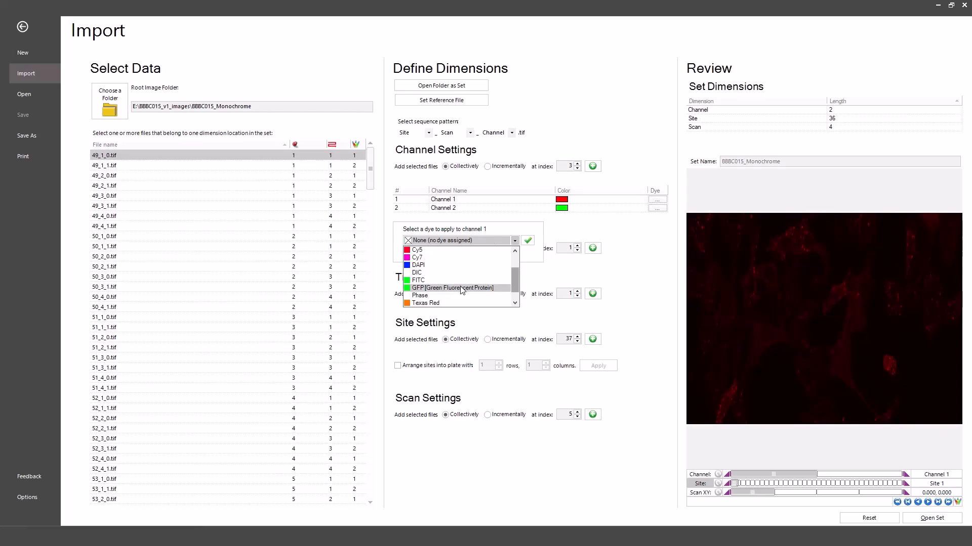
click(460, 287)
click(528, 240)
Assign the DAPI dye to channel 2
click(657, 208)
click(515, 240)
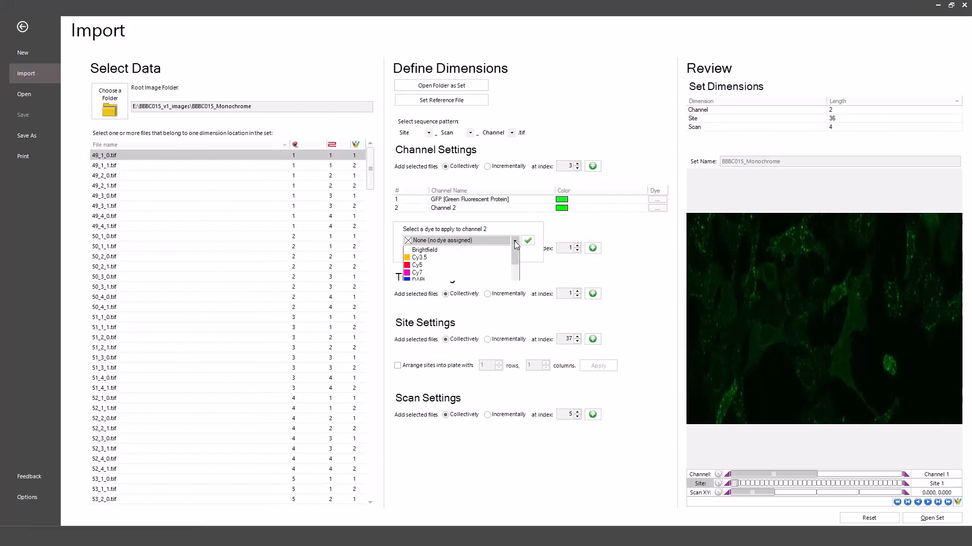
click(445, 295)
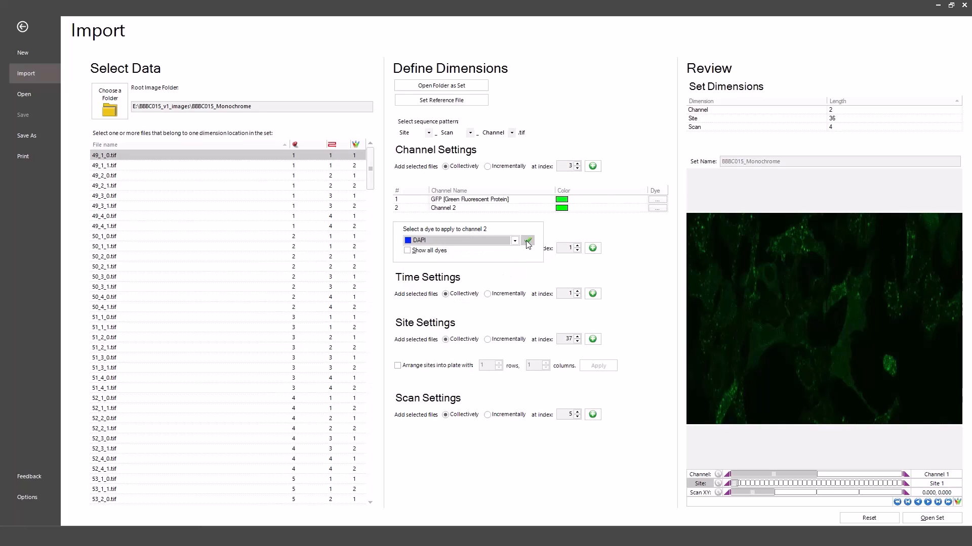
click(528, 240)
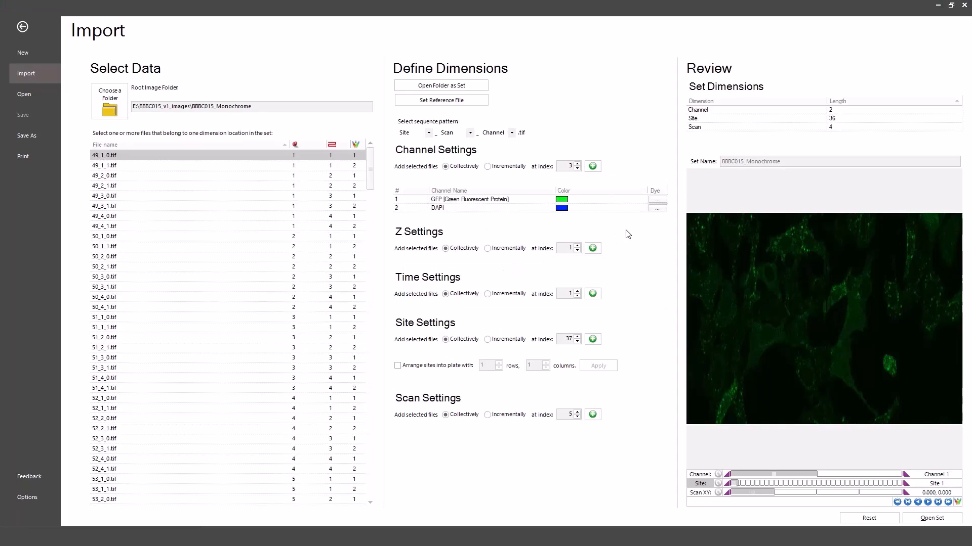
Preview the DAPI and GFP channels and step through to site 3 in the set preview
click(847, 475)
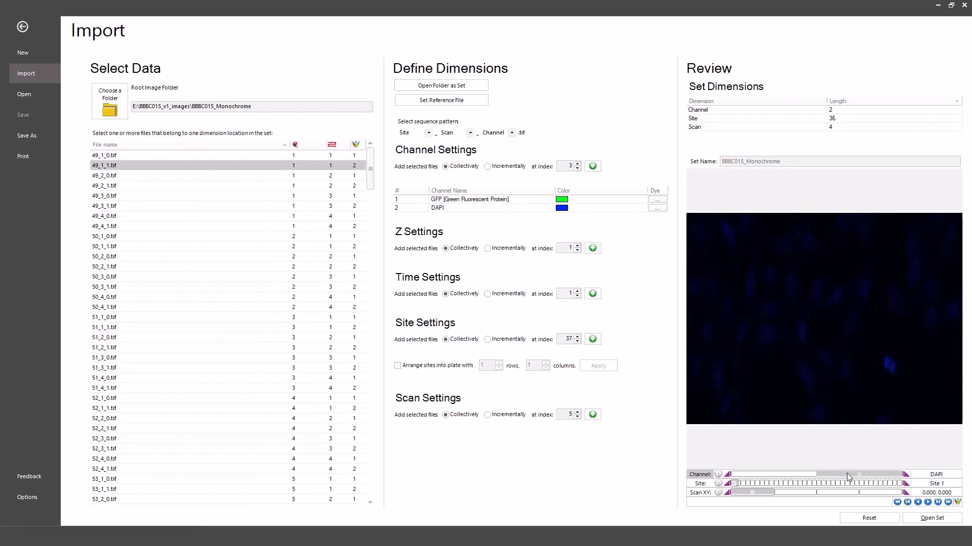
click(755, 476)
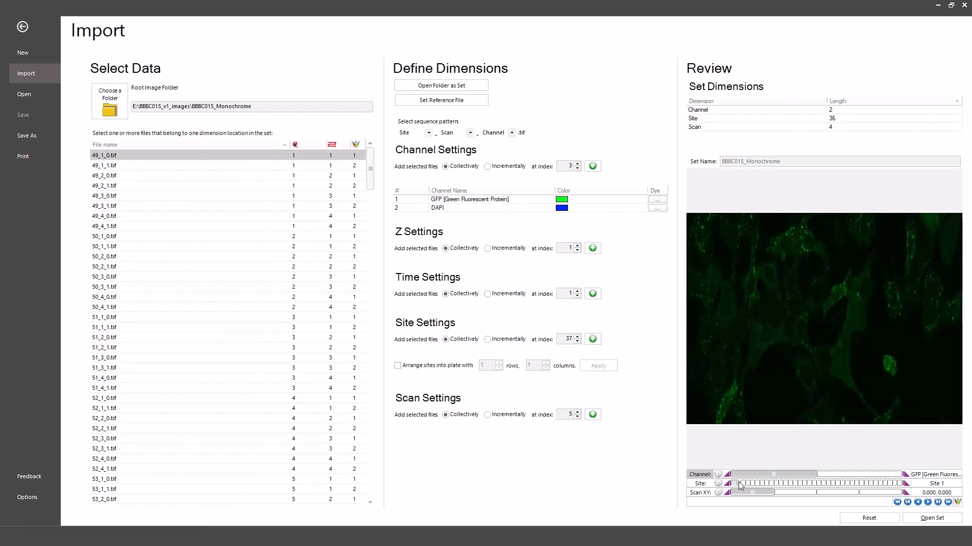
mouse_move(735, 484)
mouse_down()
mouse_move(800, 483)
mouse_move(743, 484)
mouse_up()
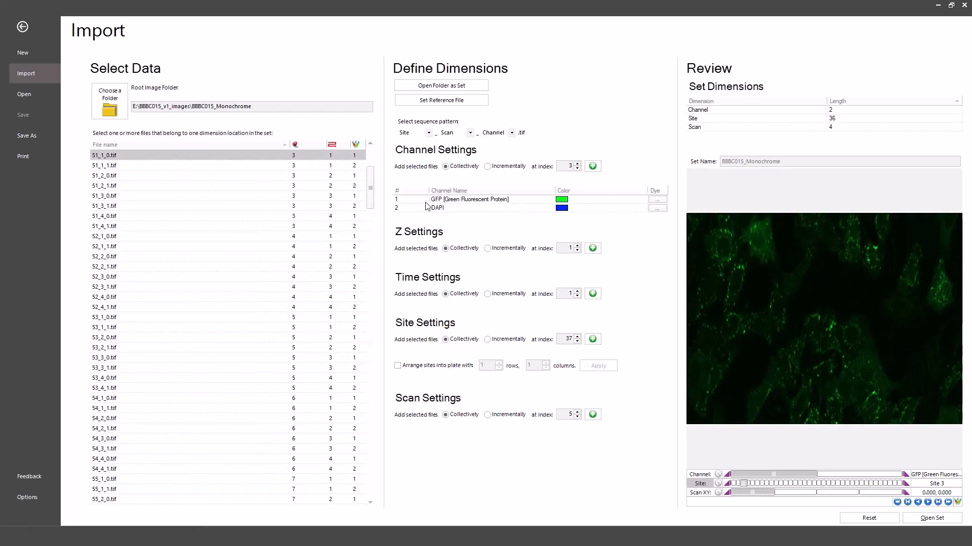
Arrange the sites into a plate of 3 rows by 12 columns and open the image set
click(397, 366)
click(499, 363)
click(498, 363)
click(498, 363)
click(545, 364)
click(545, 363)
click(546, 363)
click(546, 364)
click(545, 363)
click(546, 363)
click(611, 367)
click(915, 521)
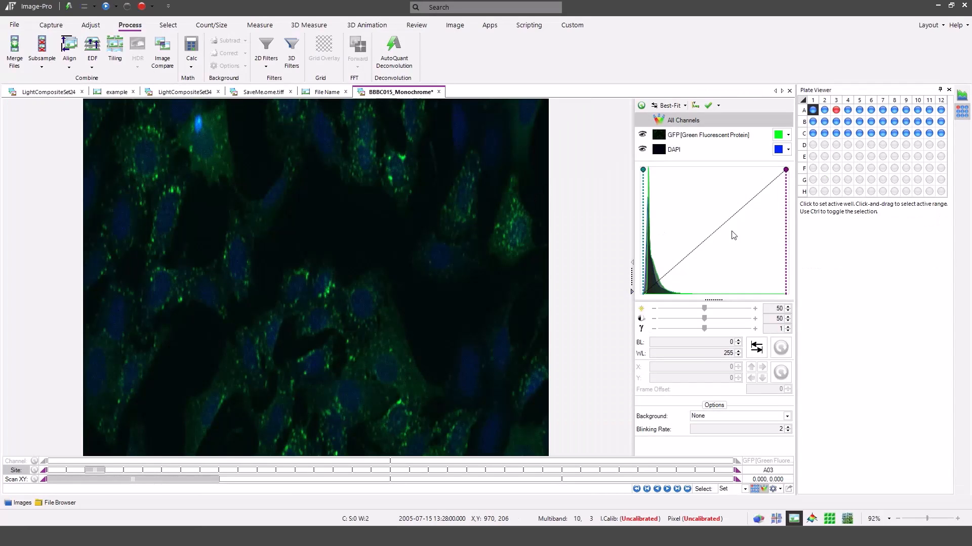
View wells in plate row B, including B05, and browse the scan positions of the opened set
click(824, 121)
click(860, 123)
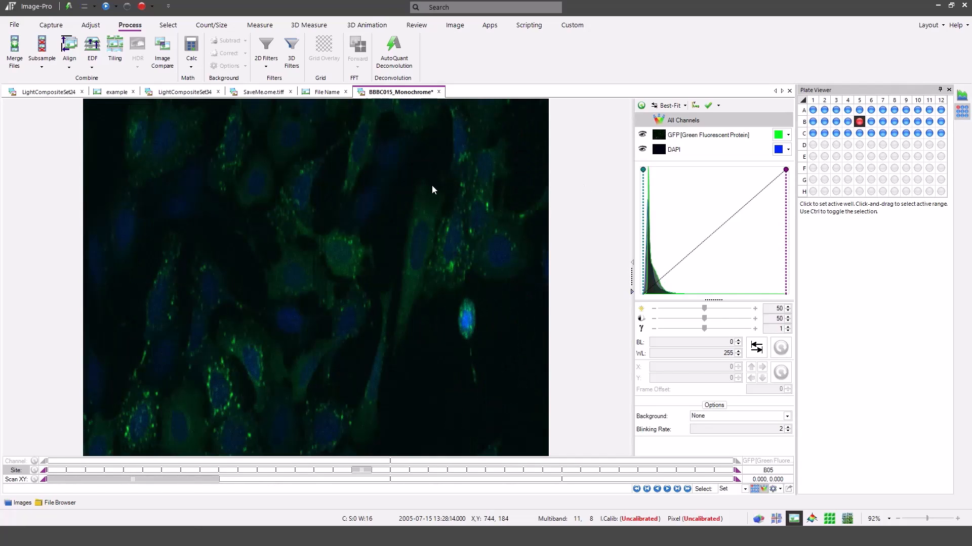
drag(177, 485, 103, 481)
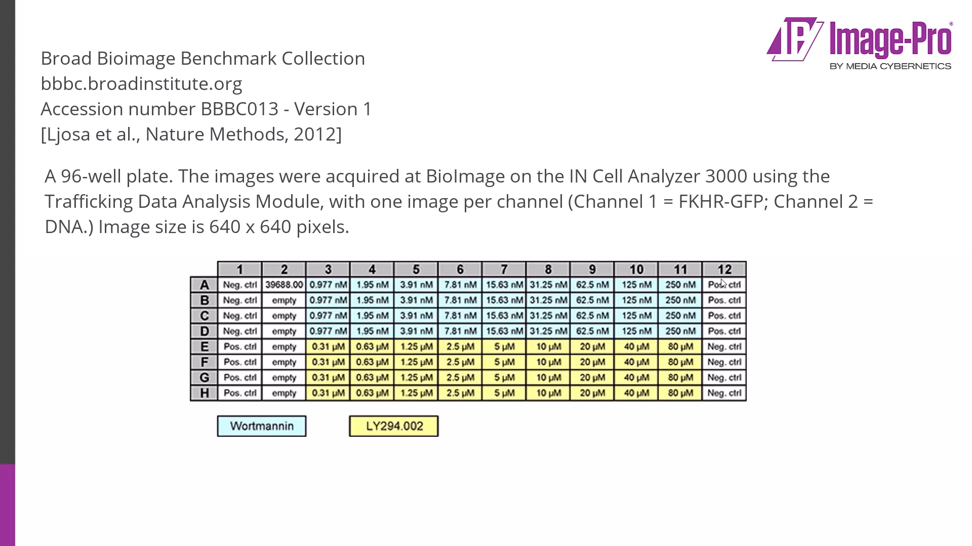
click(971, 348)
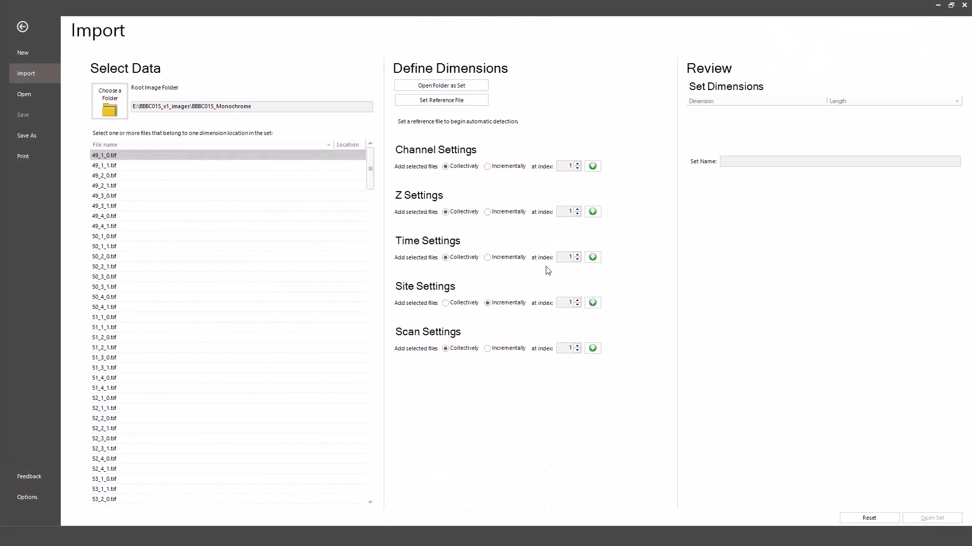
Choose the inner BBBC013_v1_images_bmp folder on the USB drive as the root image folder for a new import
click(114, 108)
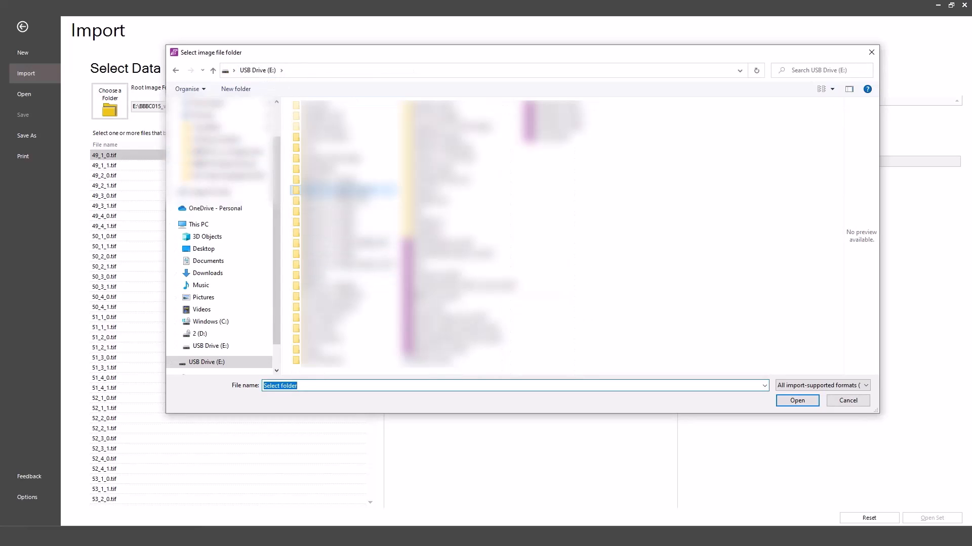
double_click(340, 192)
double_click(323, 120)
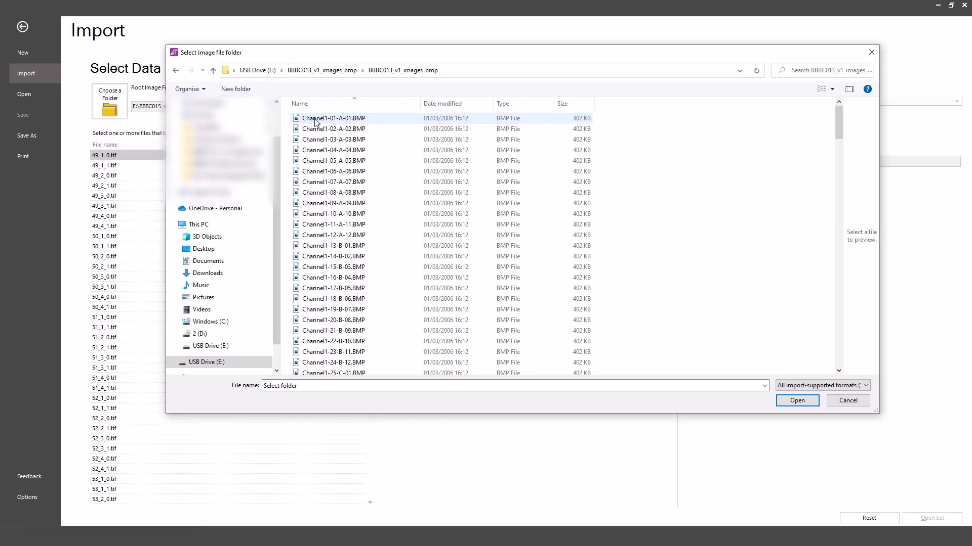
click(315, 121)
click(797, 400)
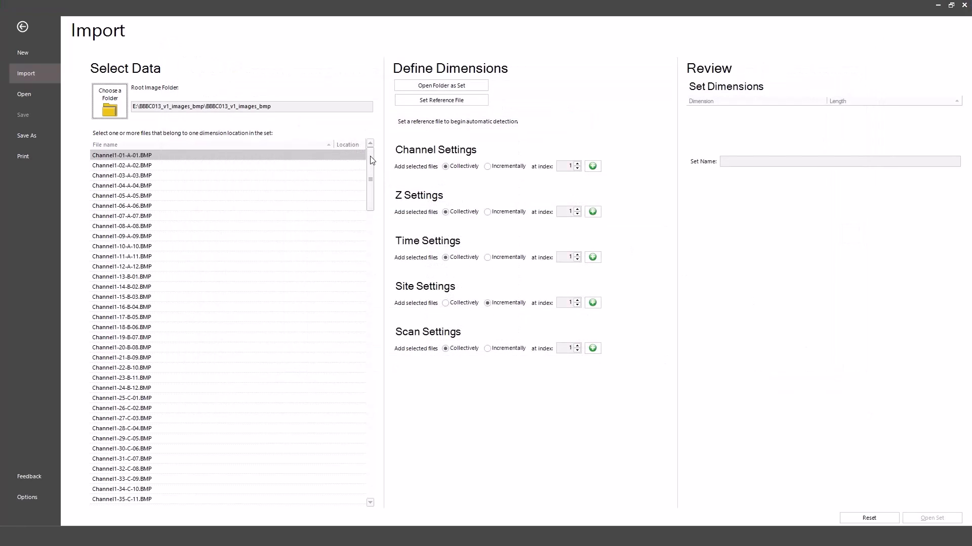
drag(372, 160, 344, 169)
click(213, 167)
click(447, 101)
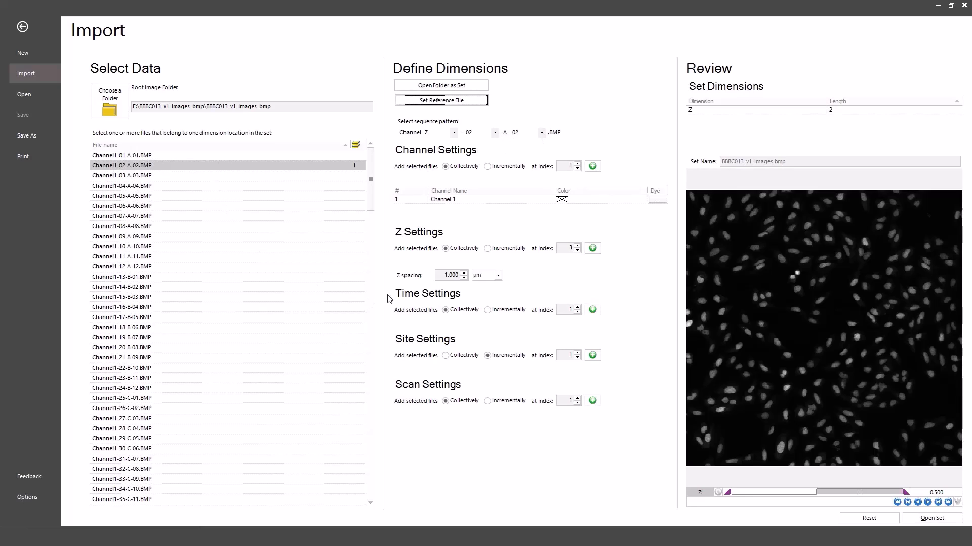
click(874, 517)
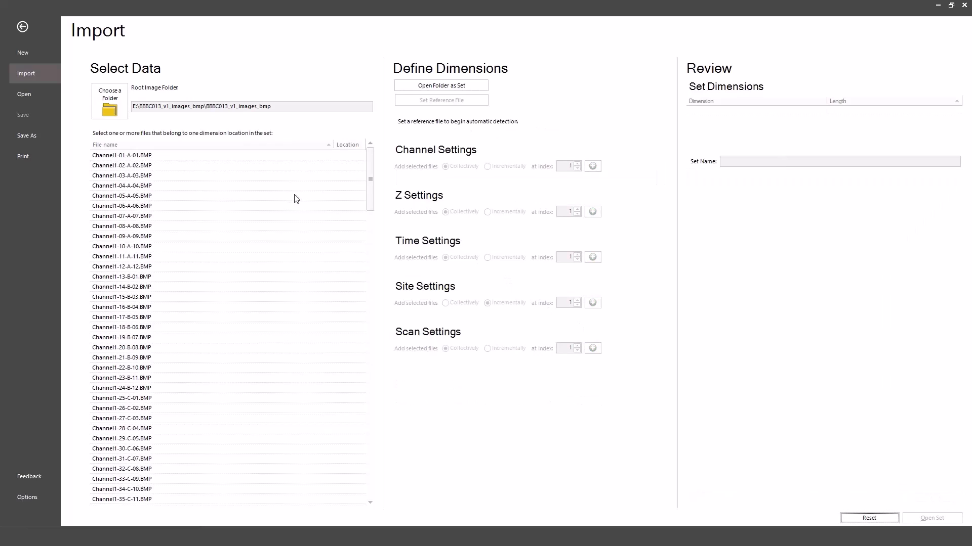
Add all Channel1 files, 01-A-01 through 96-H-12, collectively to channel index 1 and incrementally as sites from index 1
click(217, 157)
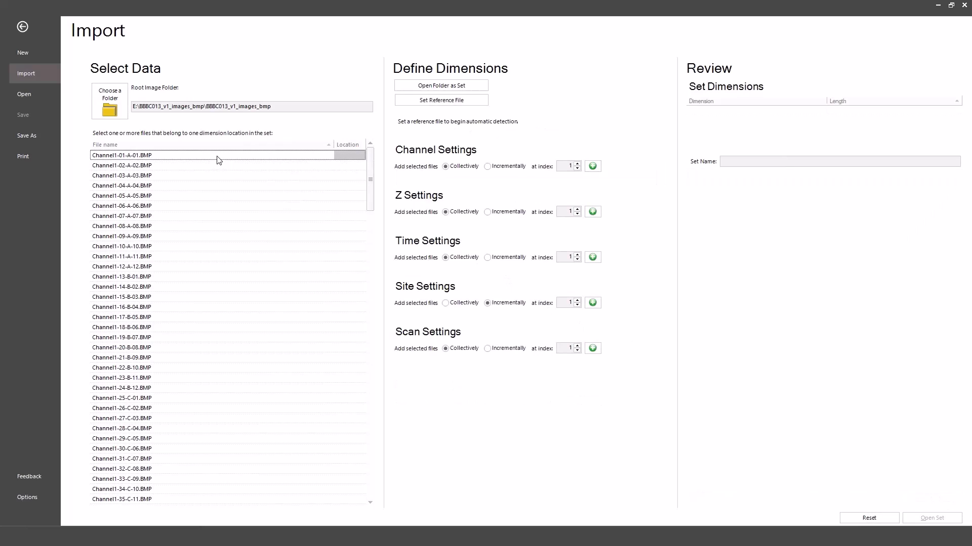
drag(368, 168, 371, 313)
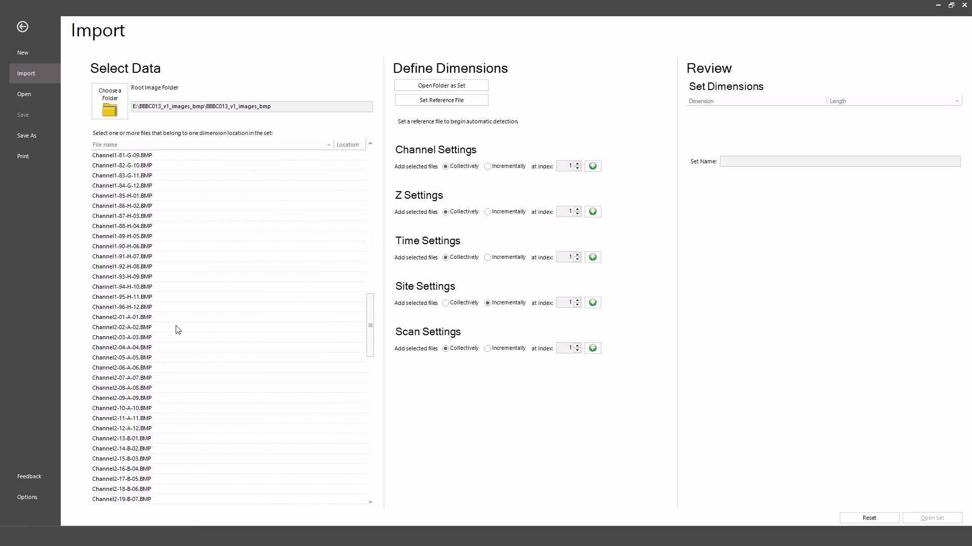
shift+click(168, 307)
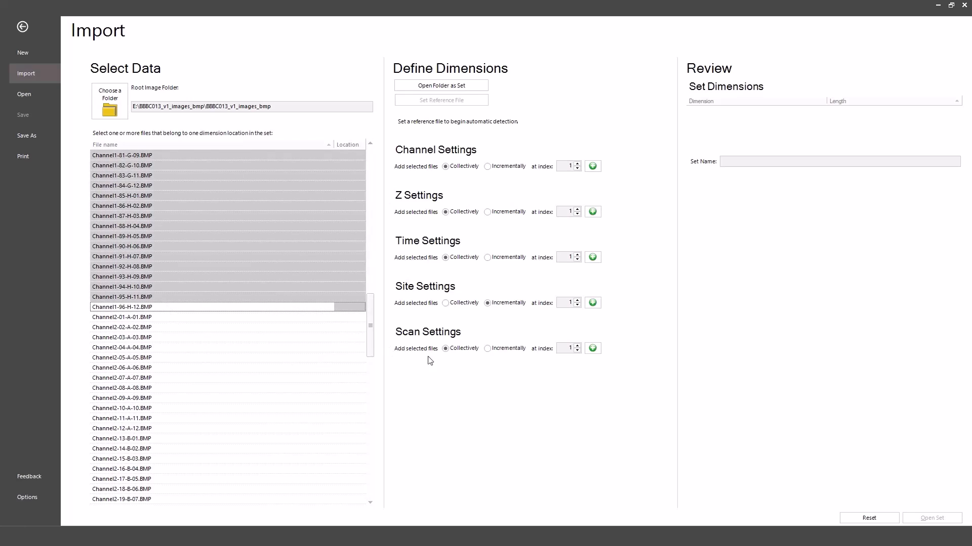
click(593, 167)
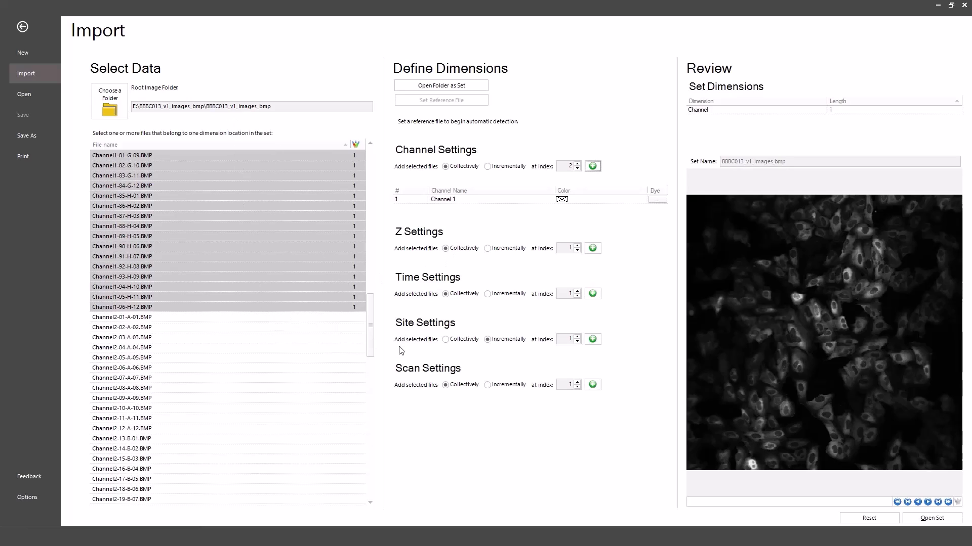
drag(375, 342, 373, 182)
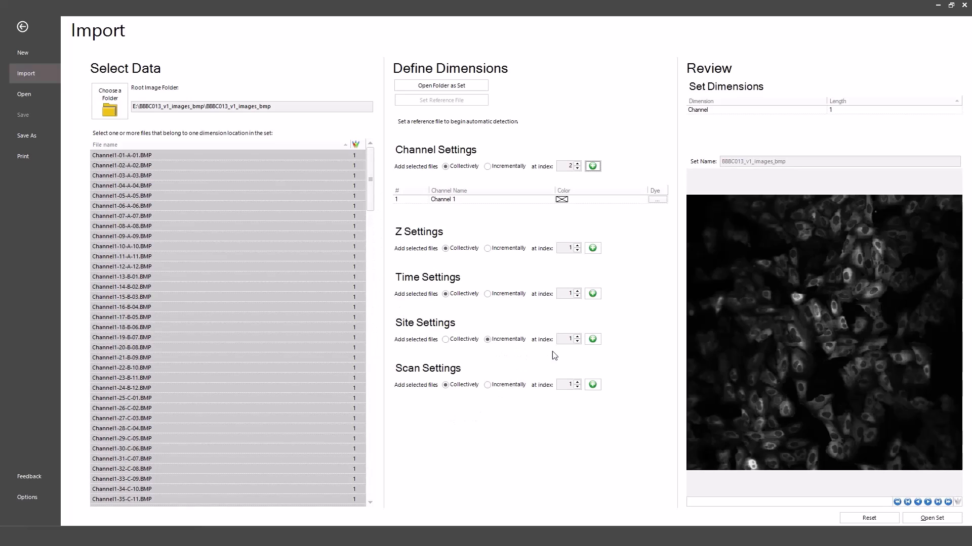
click(592, 339)
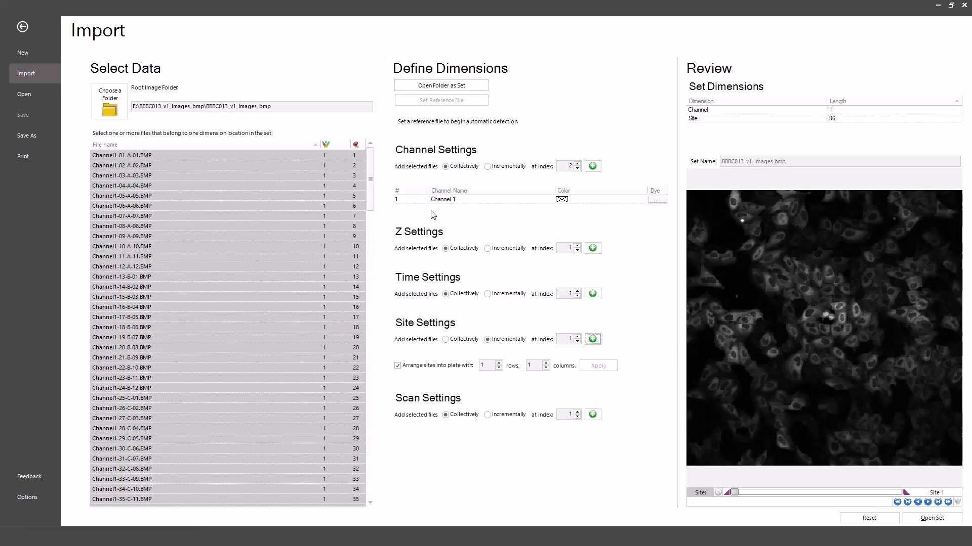
Add all Channel2 files, 01-A-01 through 96-H-12, collectively to channel index 2 and incrementally as sites from index 1
drag(371, 162, 367, 332)
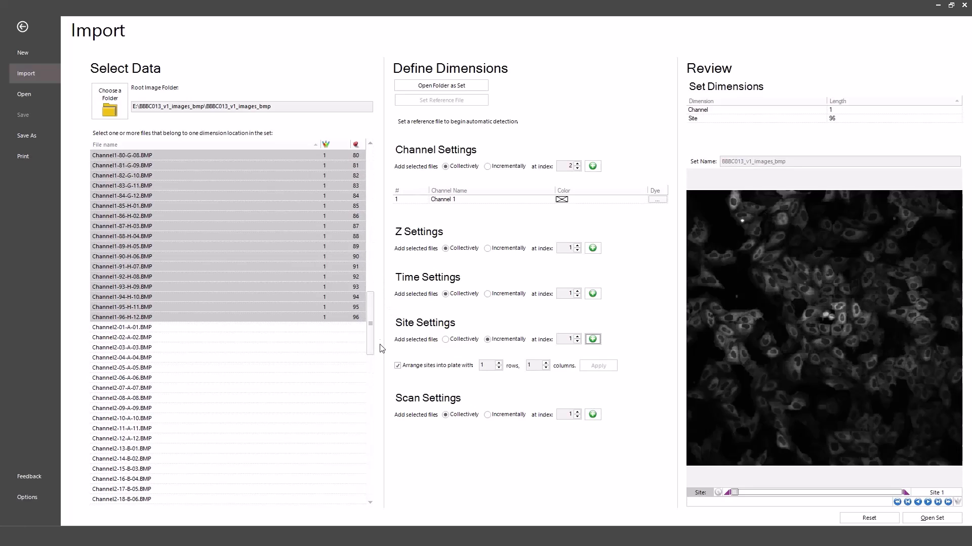
scroll(371, 334, down, 3)
click(295, 237)
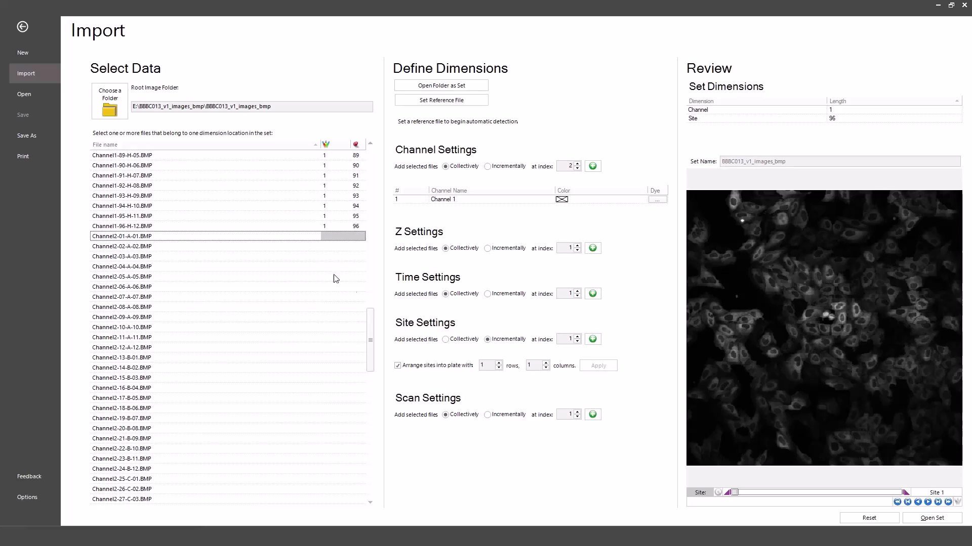
drag(370, 319, 370, 453)
shift+click(327, 501)
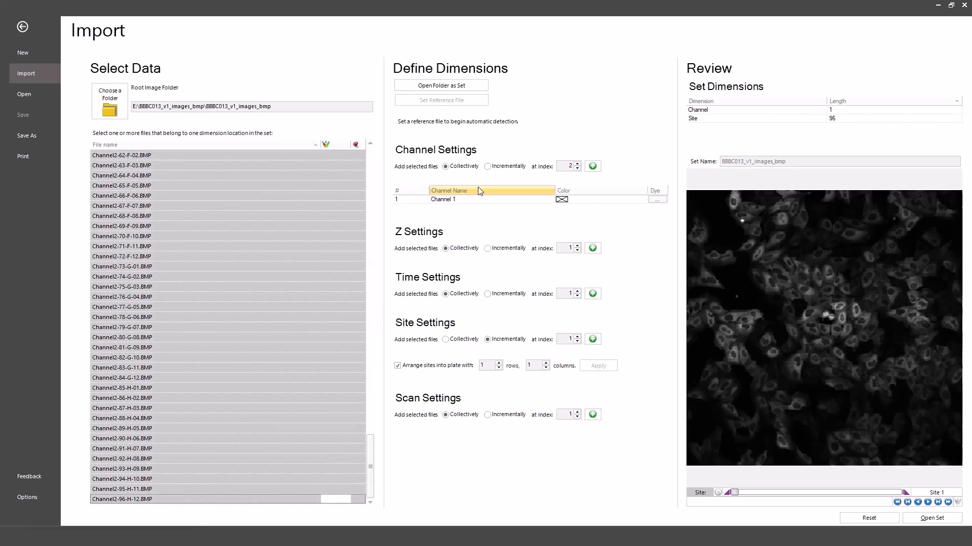
click(592, 167)
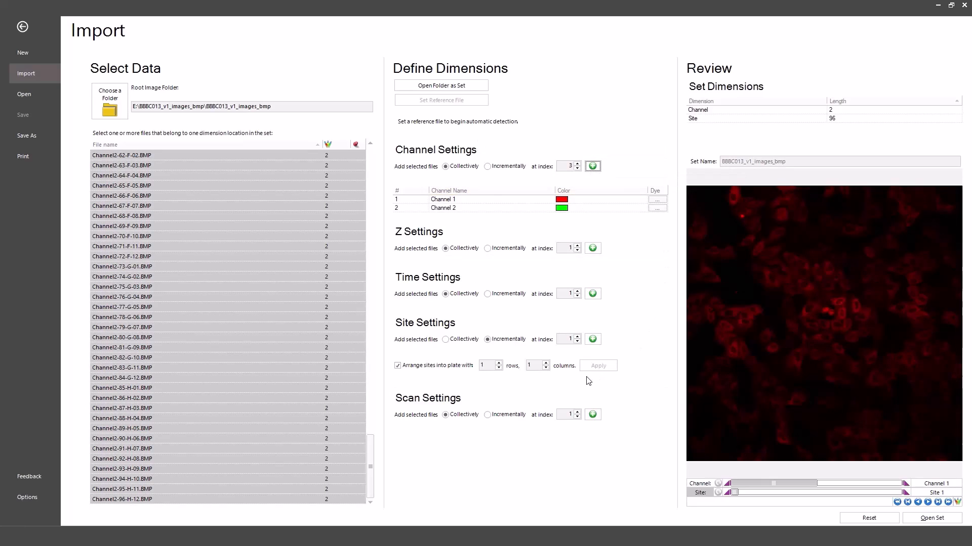
click(594, 339)
drag(375, 451, 376, 422)
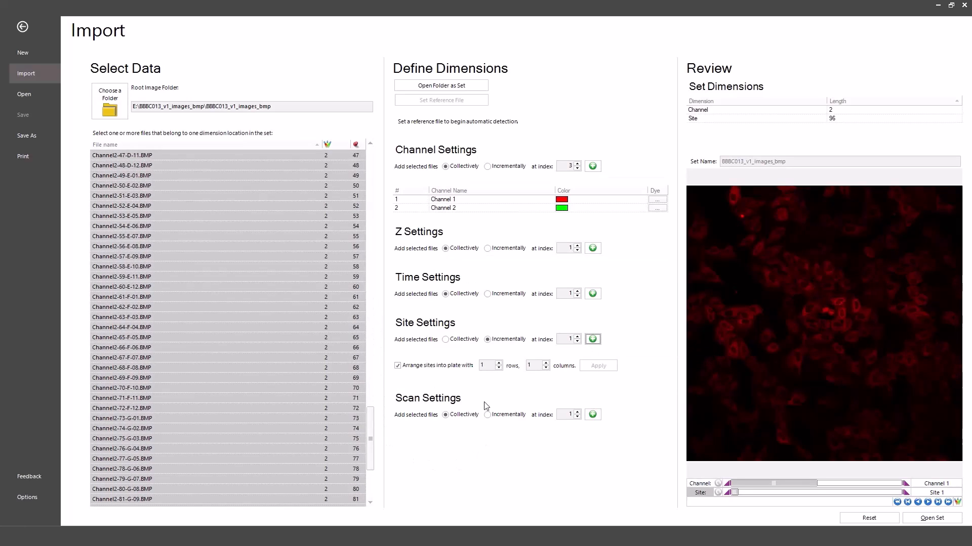
Arrange the sites into a plate with 8 rows and 12 columns and apply the layout
drag(488, 366, 472, 369)
text(8)
click(535, 367)
text(2)
click(545, 365)
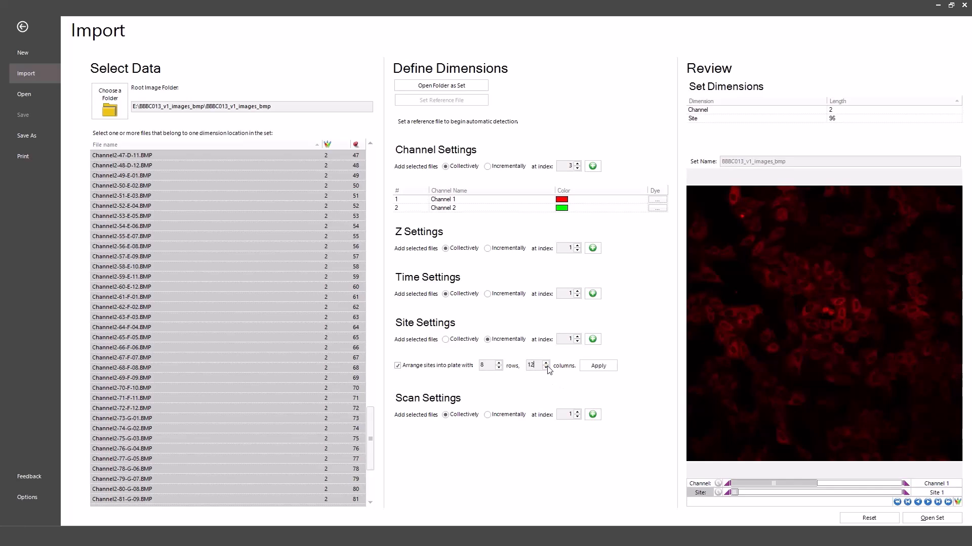
click(609, 366)
Assign the GFP [Green Fluorescent Protein] dye to channel 1
click(657, 199)
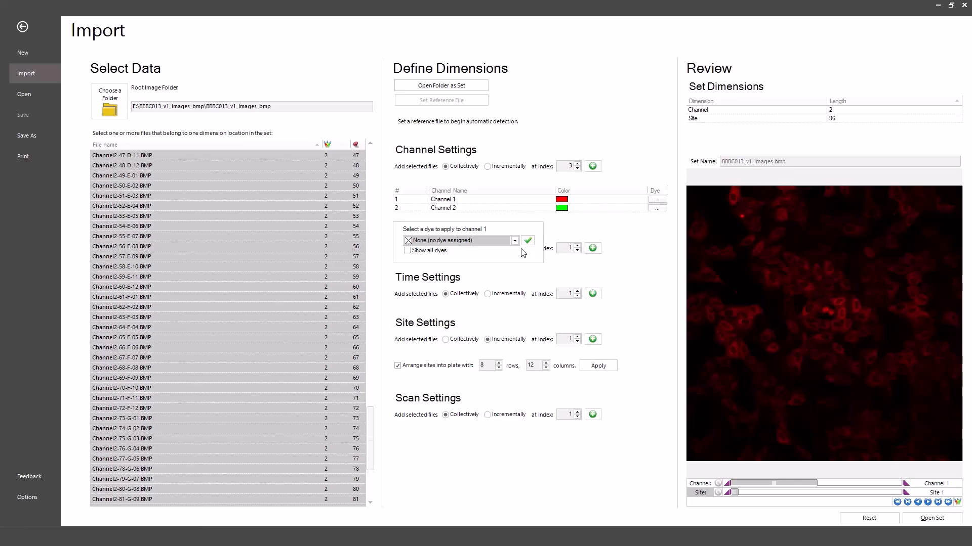
click(515, 241)
scroll(441, 281, down, 2)
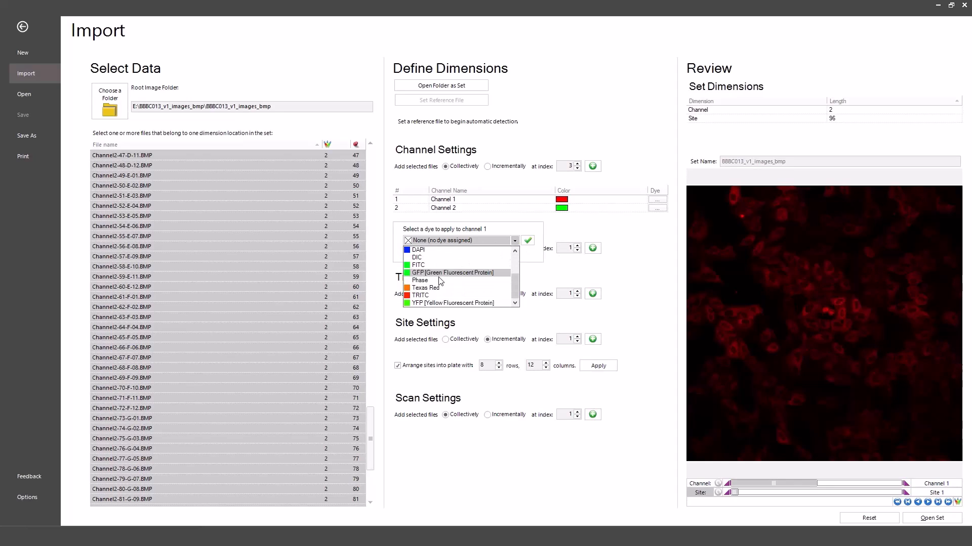
click(439, 273)
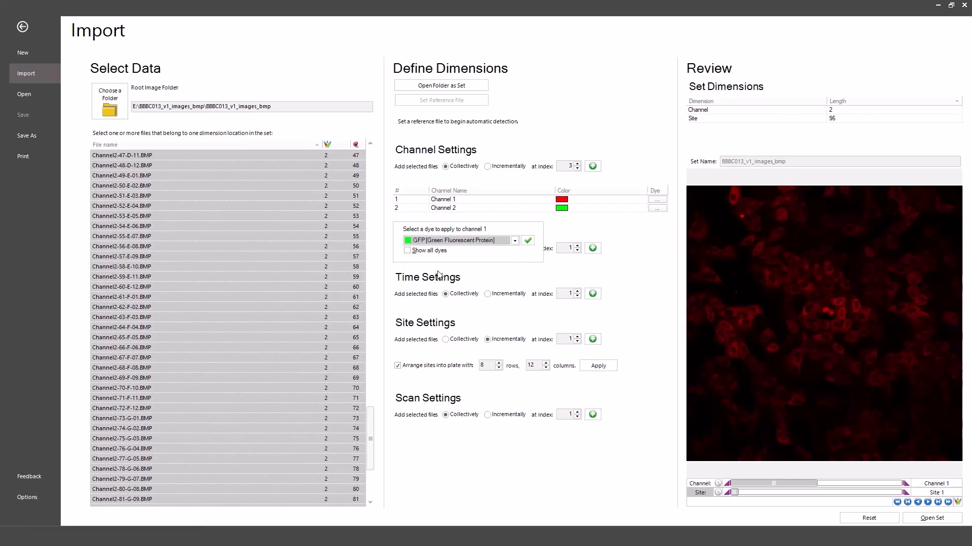
click(528, 240)
Assign the DAPI dye to channel 2
click(656, 208)
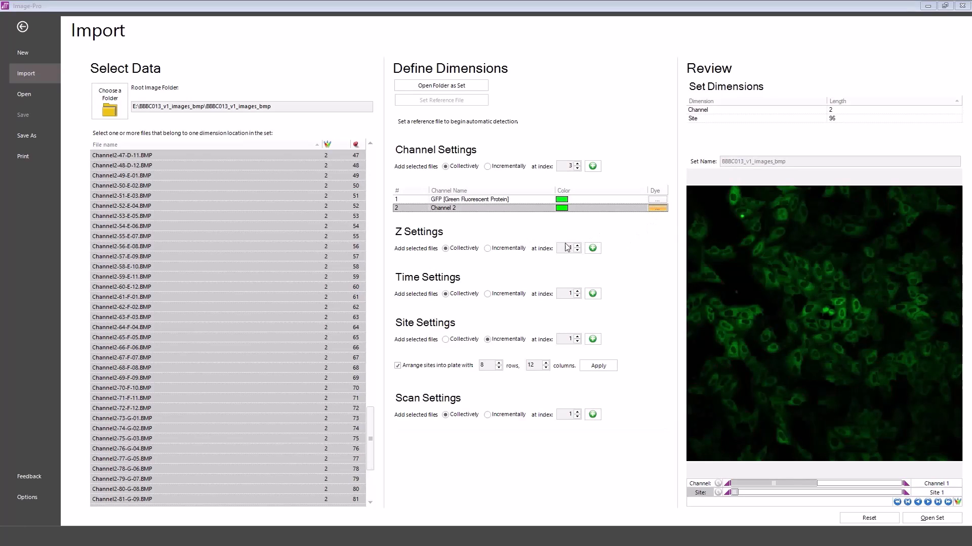
click(514, 241)
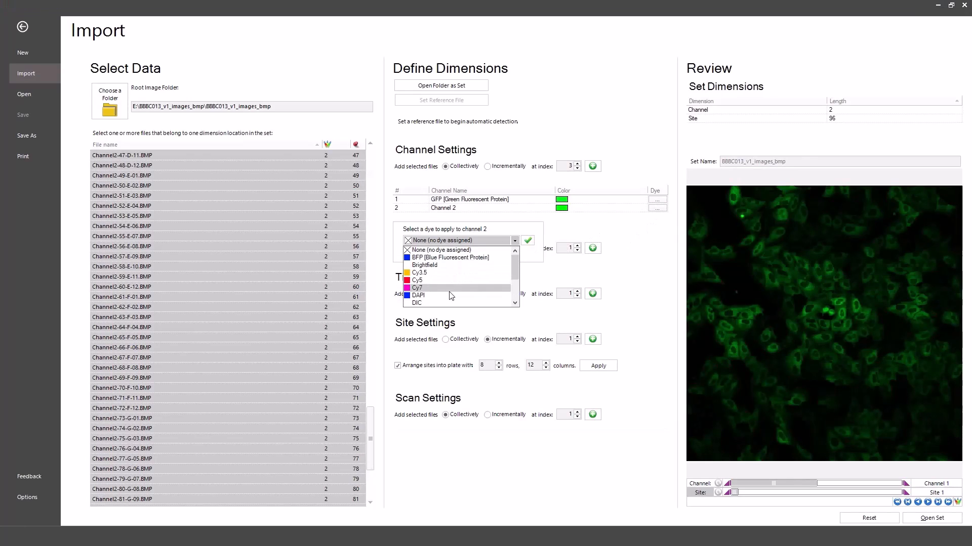
click(465, 289)
click(527, 240)
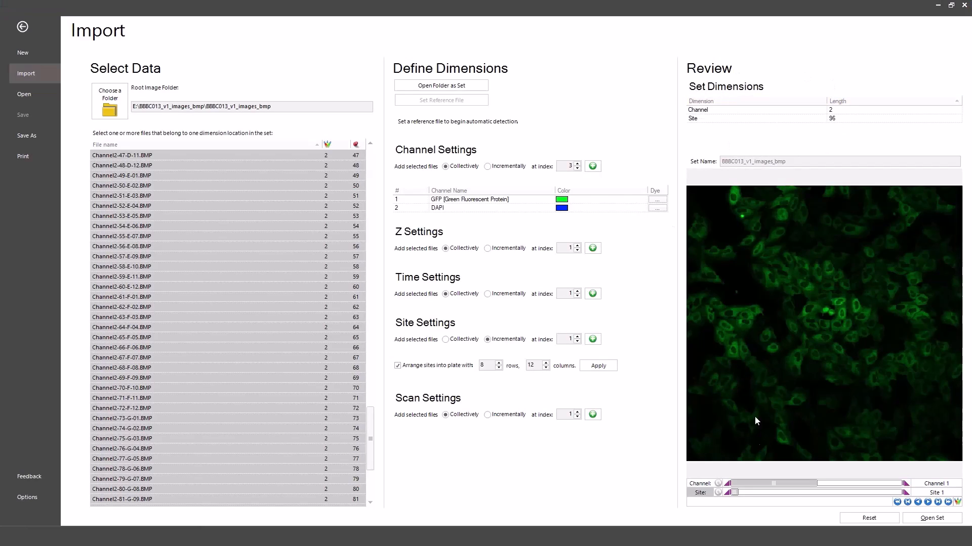
Preview both channels and the first sites up to A03, and open the assembled set
click(841, 485)
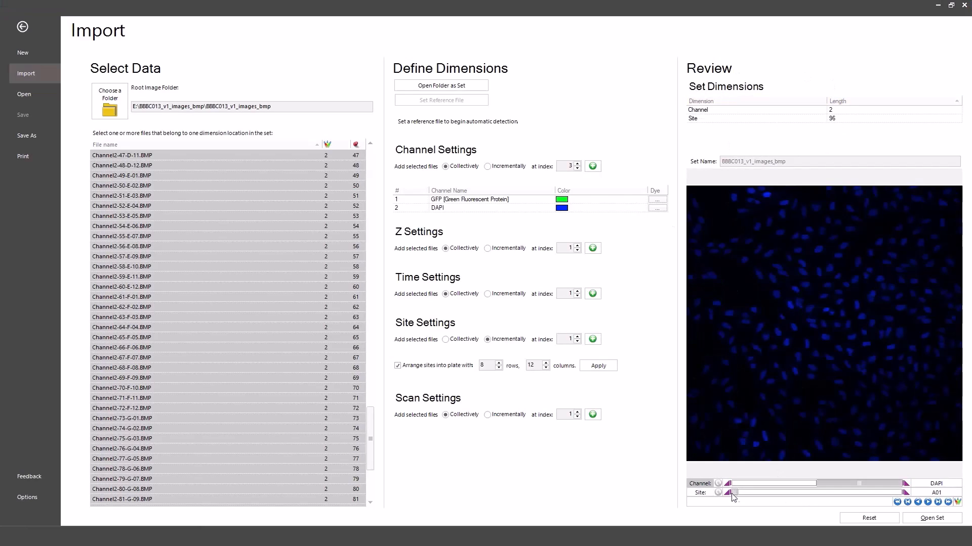
mouse_move(735, 495)
mouse_down()
mouse_move(810, 500)
mouse_move(737, 493)
mouse_up()
click(793, 485)
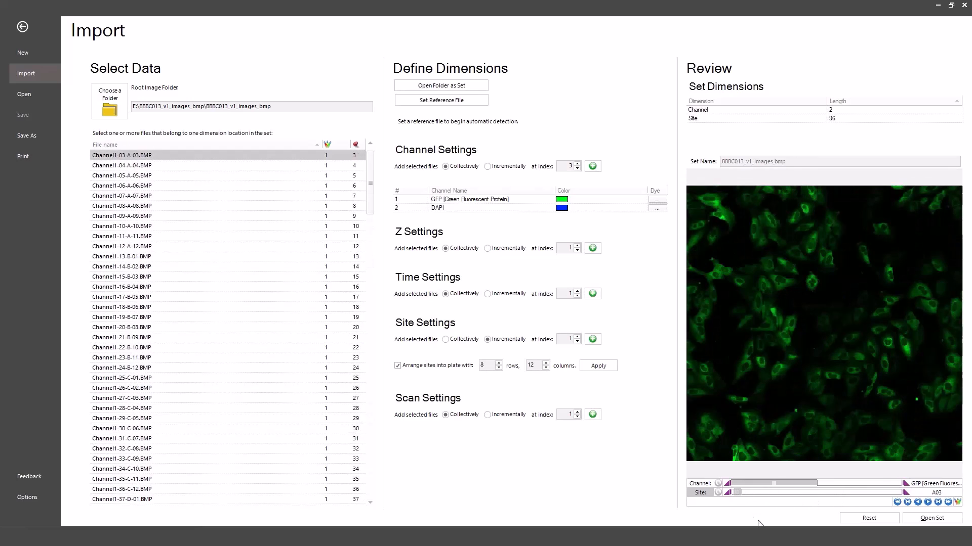
click(927, 519)
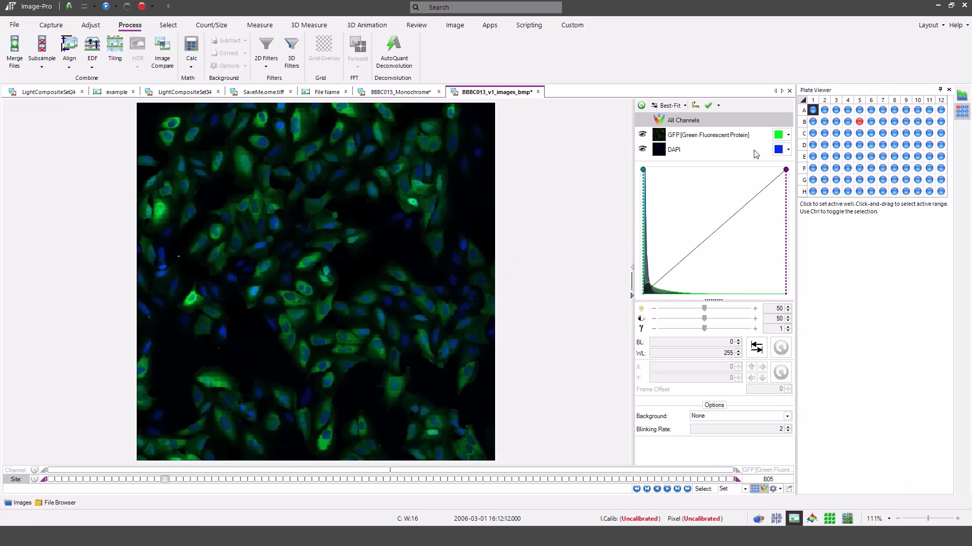
View several wells in plate rows B and F, including B02, B09 and F08, and browse through the set's sites
click(823, 121)
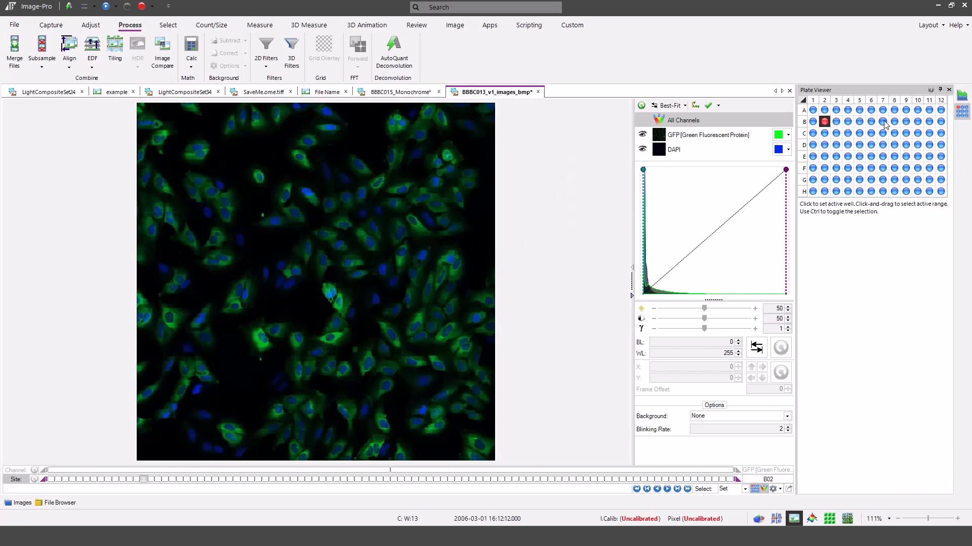
click(883, 122)
click(905, 122)
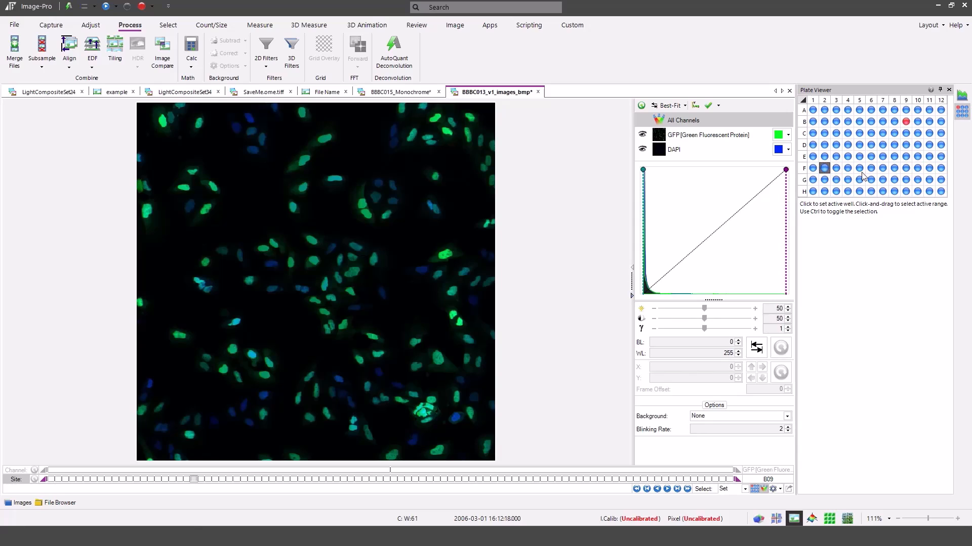
click(859, 168)
click(883, 168)
click(894, 168)
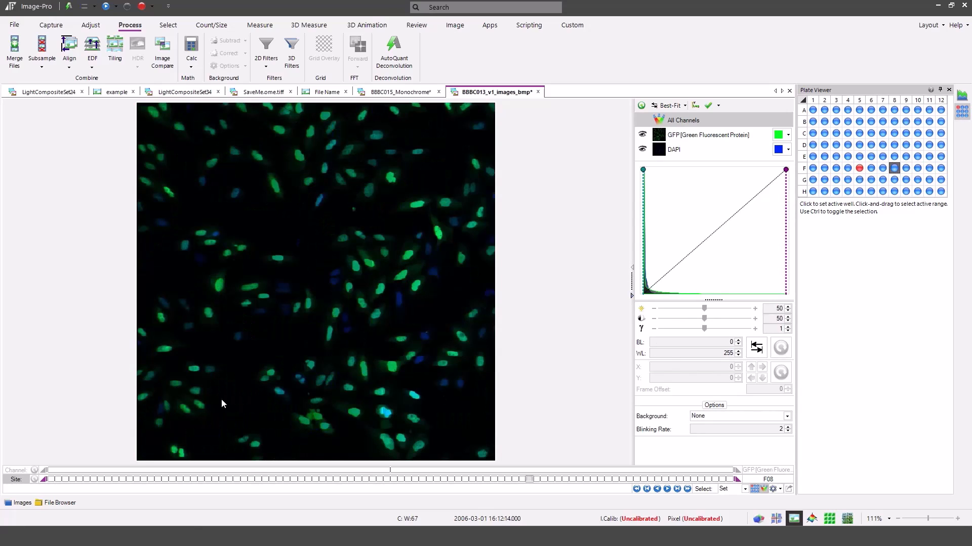
click(116, 479)
drag(116, 479, 524, 489)
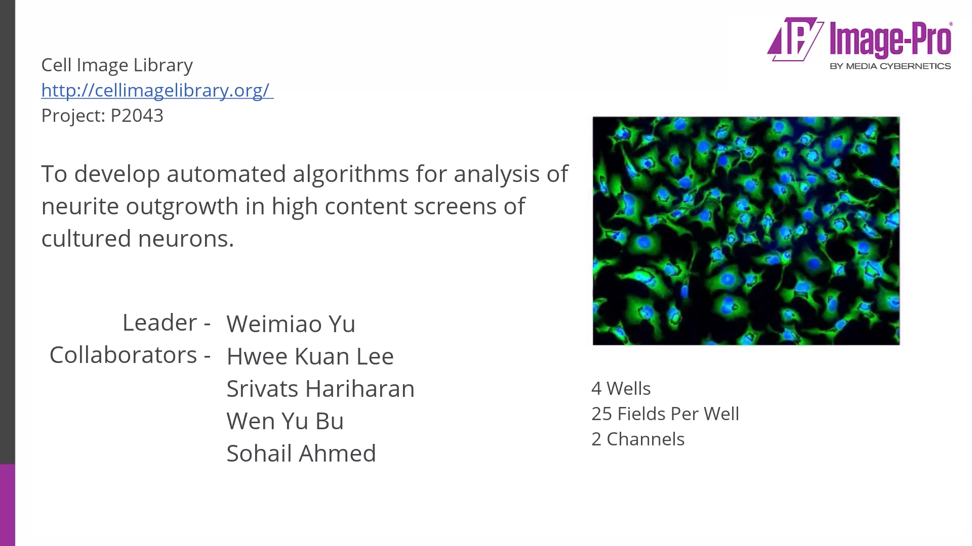
click(779, 431)
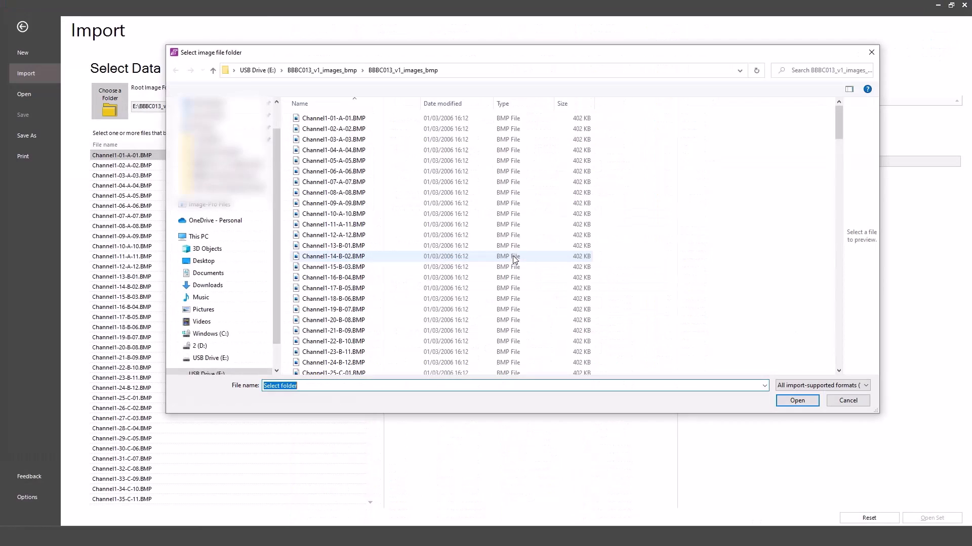
Choose the MP6843_img_full folder on the USB drive as the root image folder for a new import
click(259, 70)
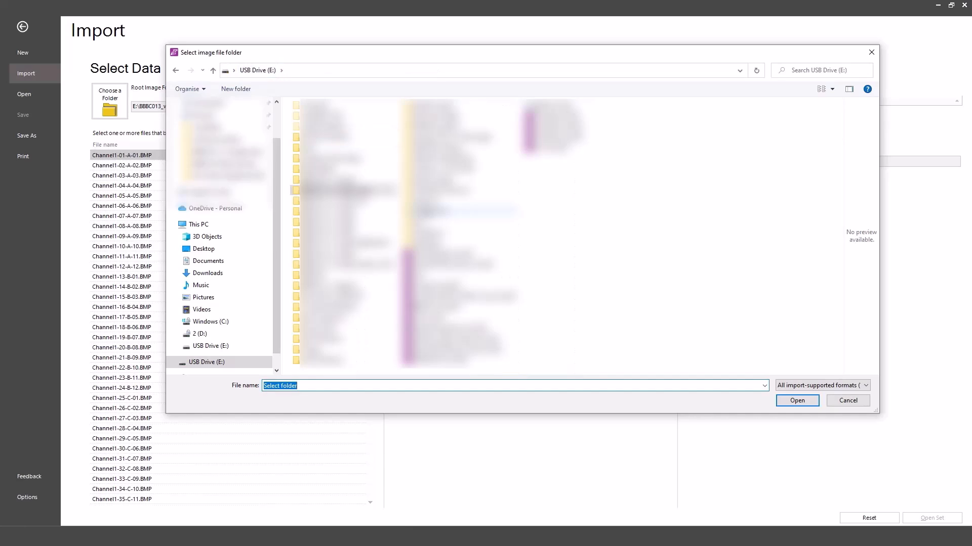
double_click(449, 131)
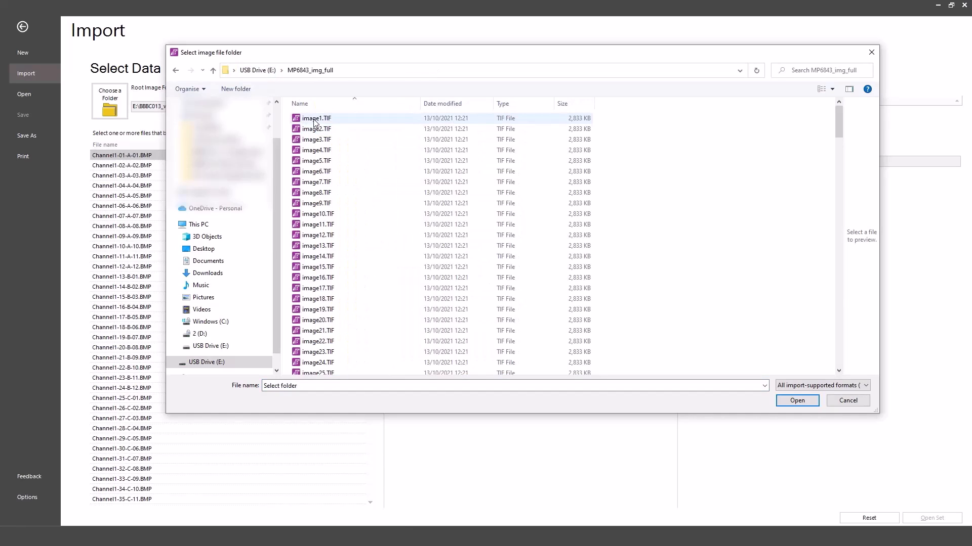
click(797, 400)
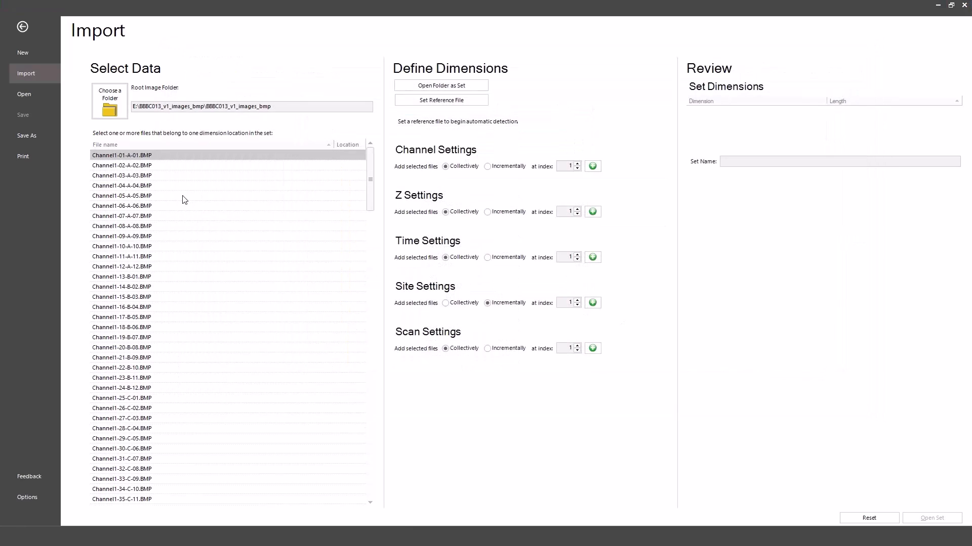
drag(369, 169, 394, 159)
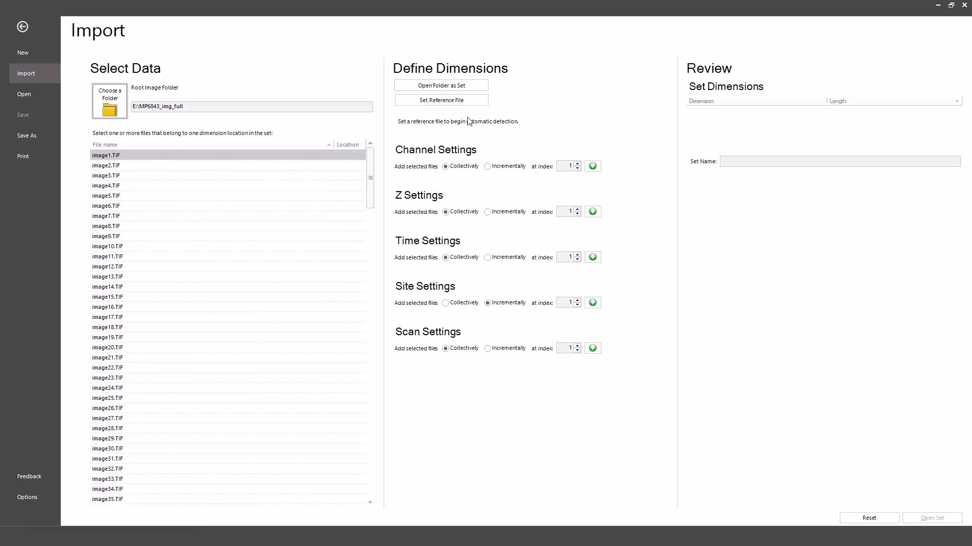
Set image1.TIF as the reference file and assign its number sequence the Multi pattern
click(456, 103)
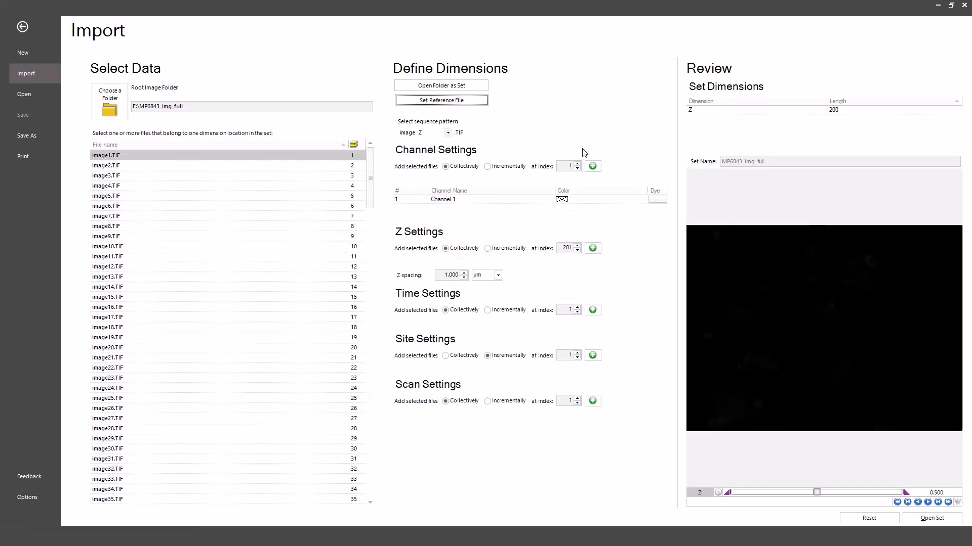
click(449, 133)
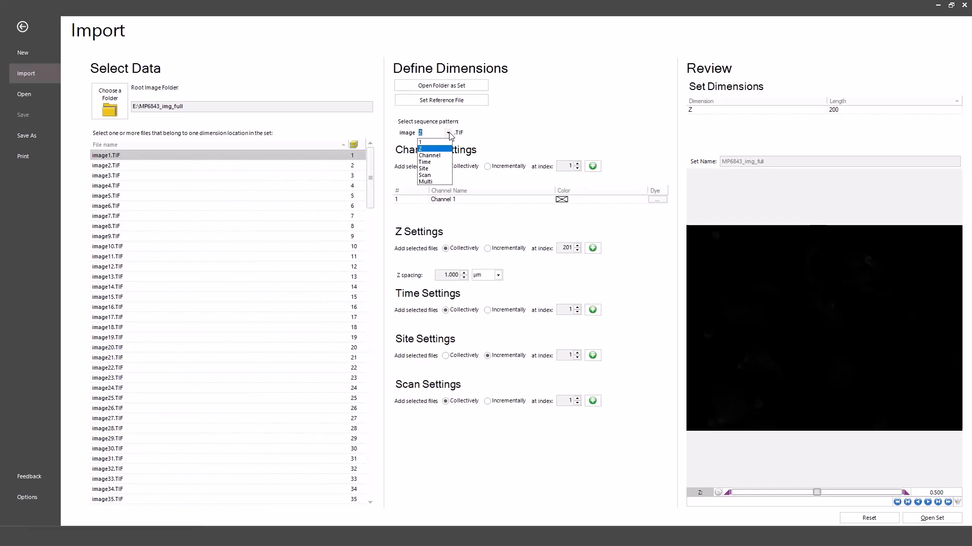
click(426, 182)
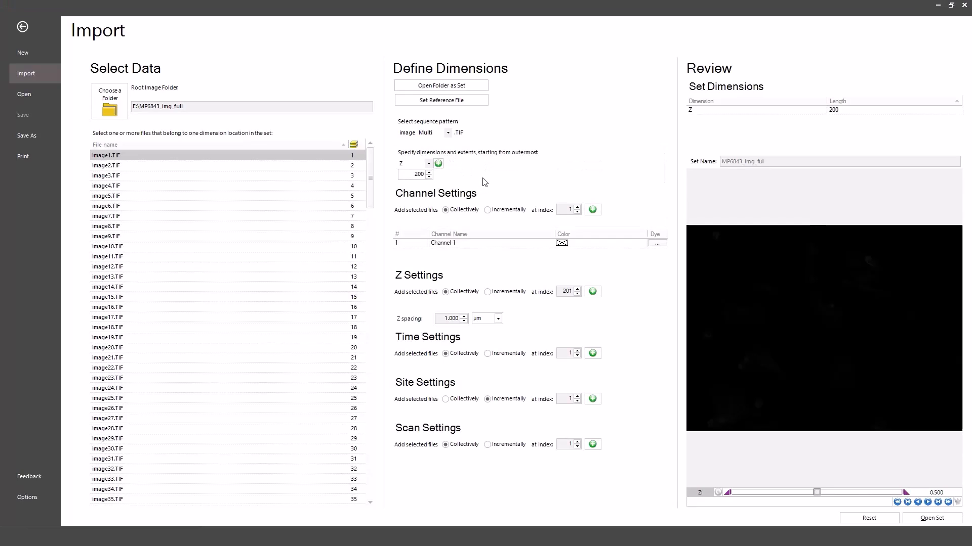
Define Site as the outermost dimension with an extent of 4
click(428, 164)
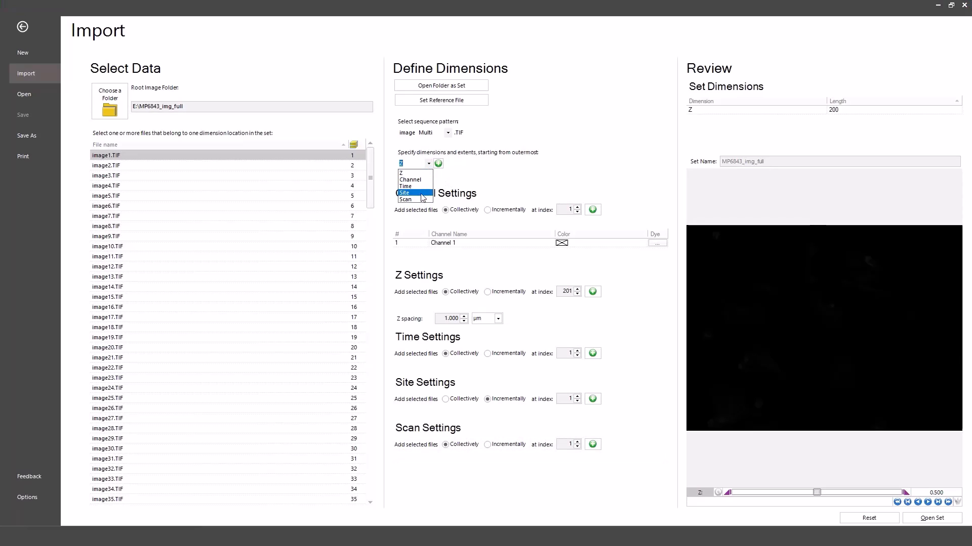
click(420, 192)
drag(433, 177, 450, 180)
text(4)
Add Scan as the second dimension of the sequence with an extent of 25
click(438, 164)
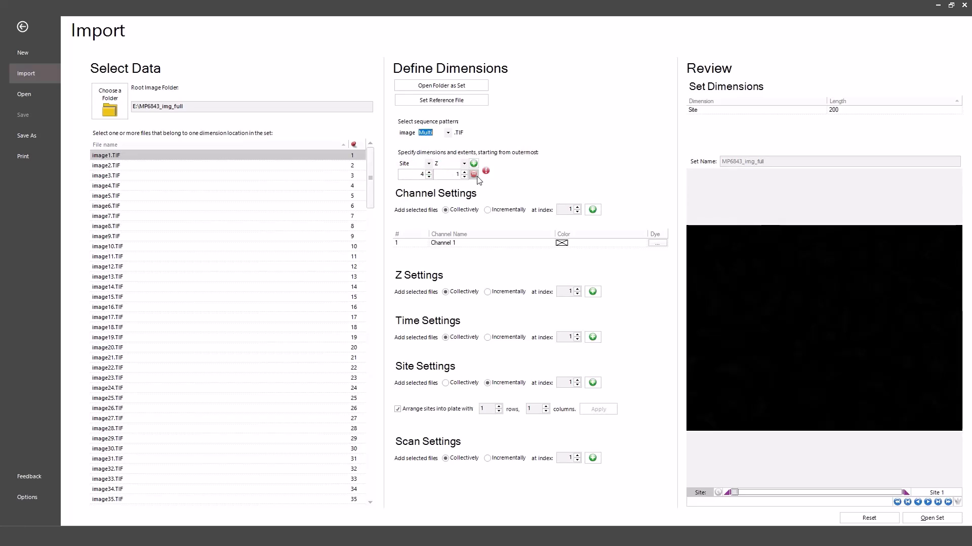
click(464, 163)
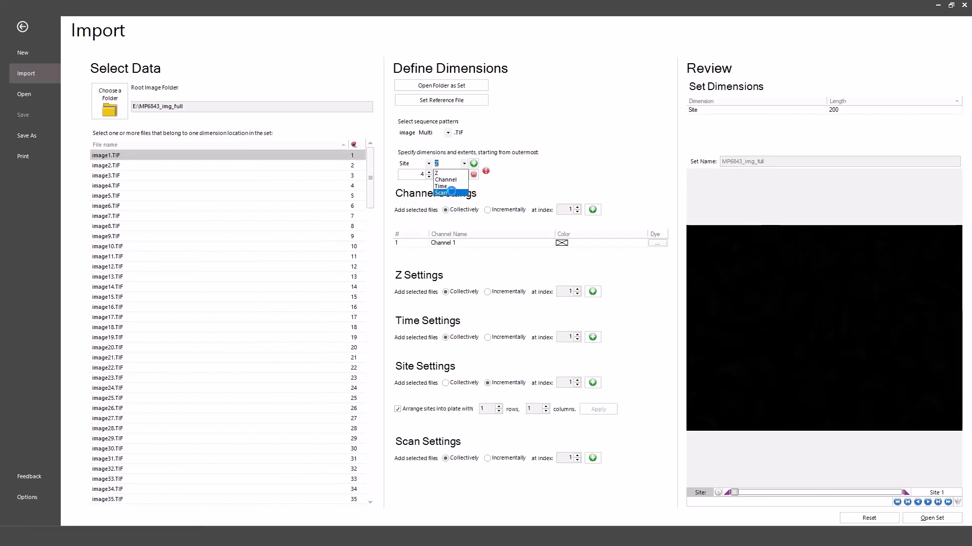
click(450, 193)
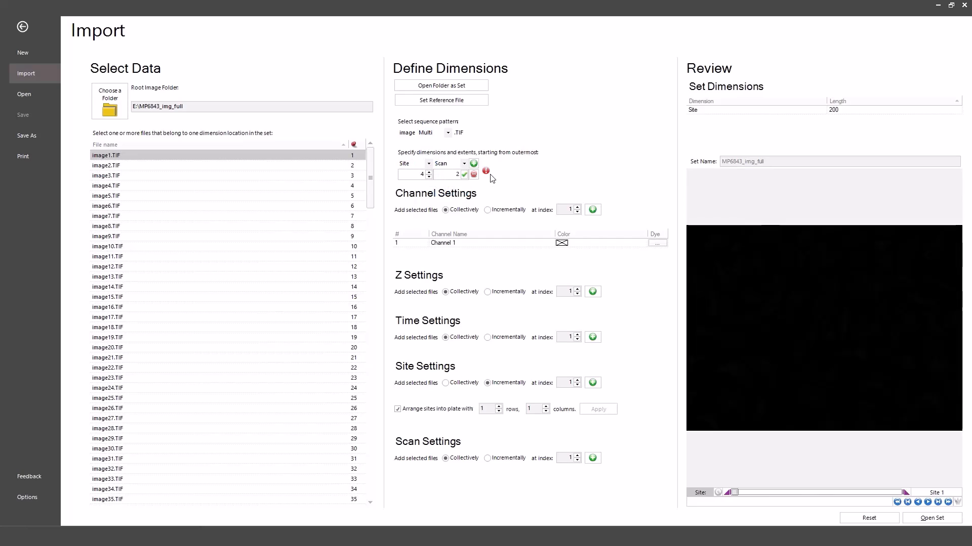
Add Channel as the innermost dimension with an extent of 2 and check the file list's dimension assignments
click(473, 164)
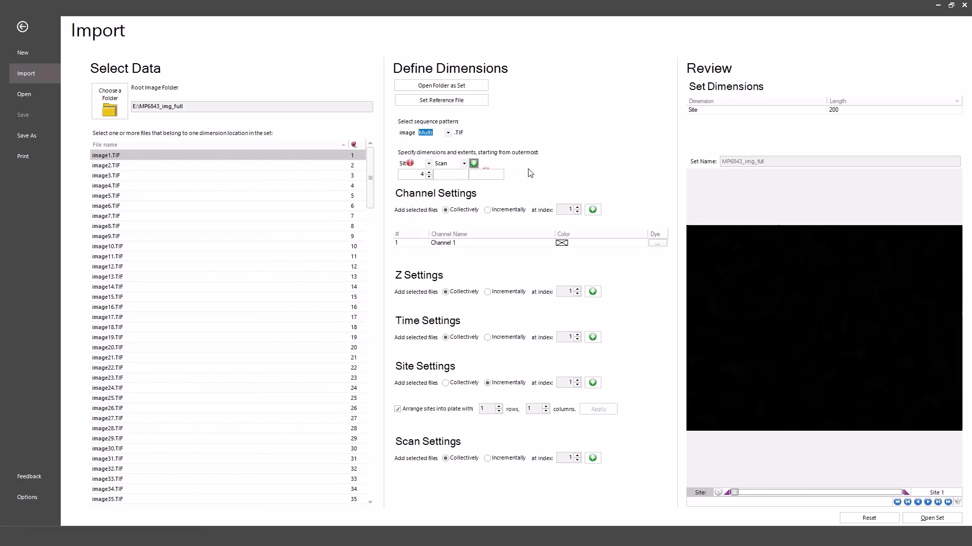
click(500, 163)
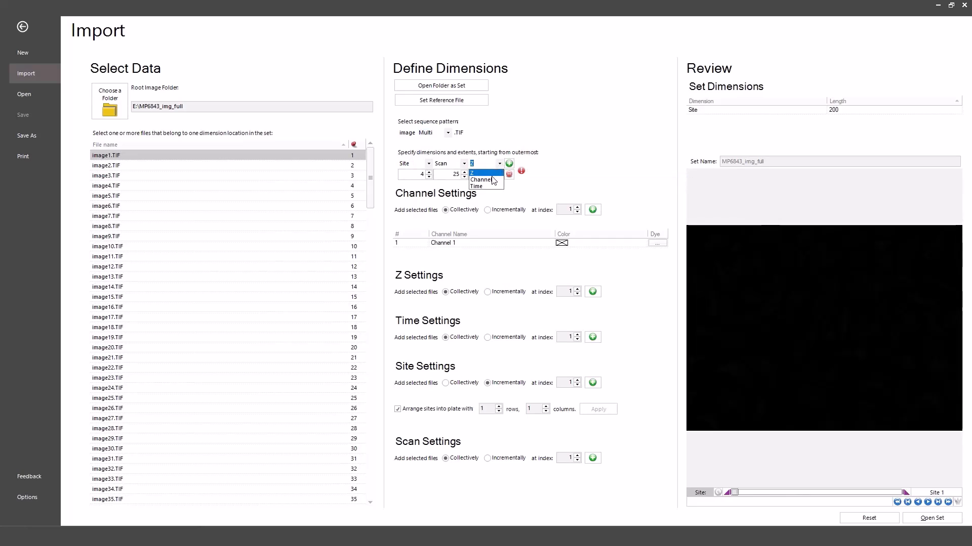
click(491, 181)
click(499, 171)
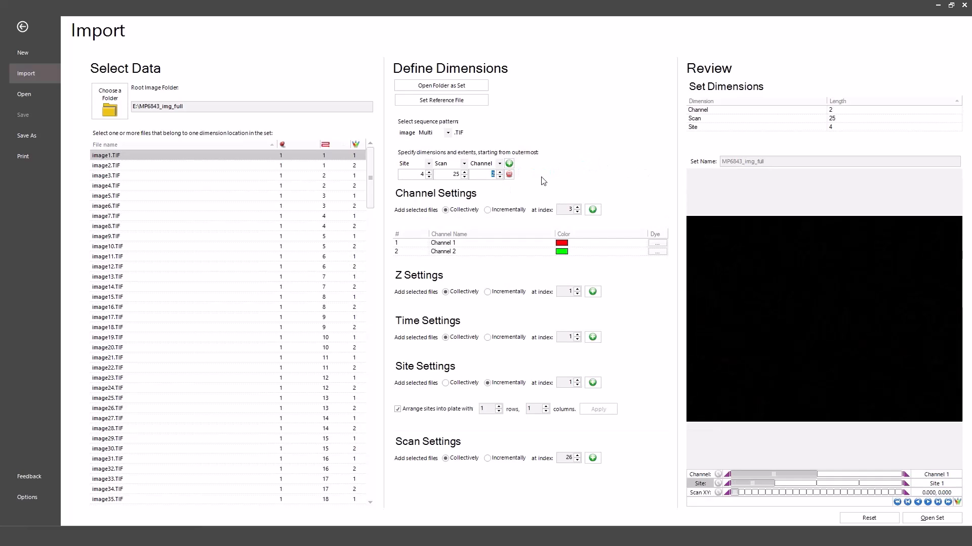
drag(372, 158, 385, 378)
drag(376, 234, 386, 145)
Assign the FITC dye to channel 1 of the MP6843_img_full set
click(657, 243)
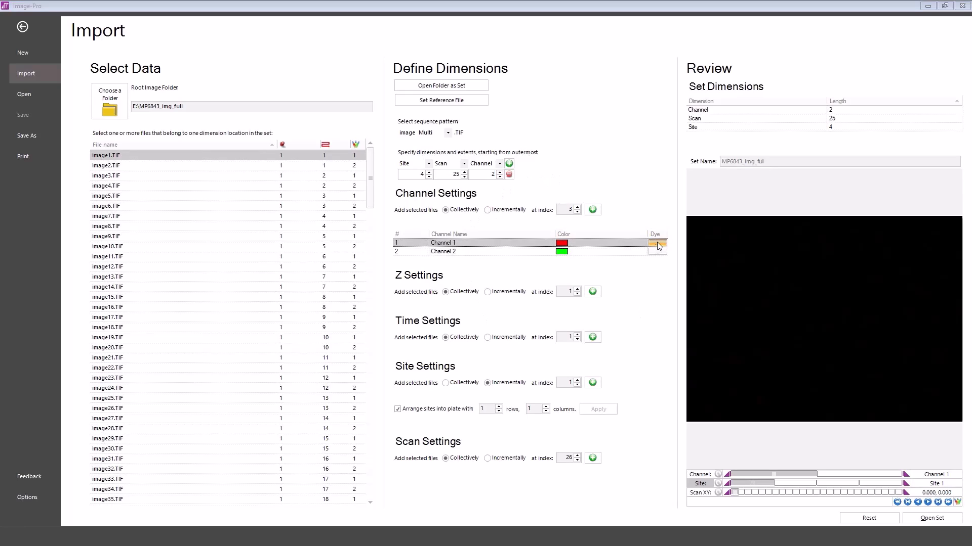
click(515, 284)
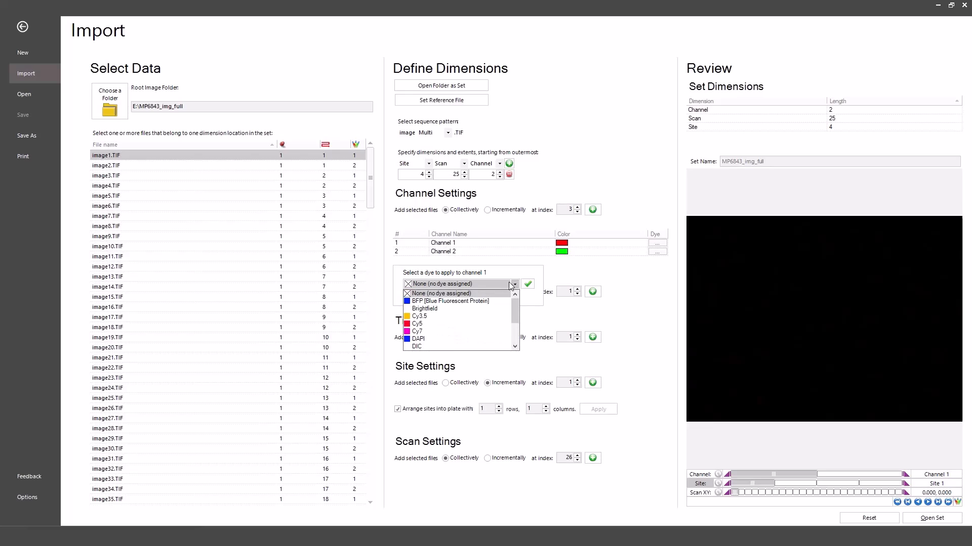
scroll(477, 319, down, 2)
click(453, 306)
click(528, 284)
Assign the DAPI dye to channel 2 of the MP6843_img_full set
click(657, 252)
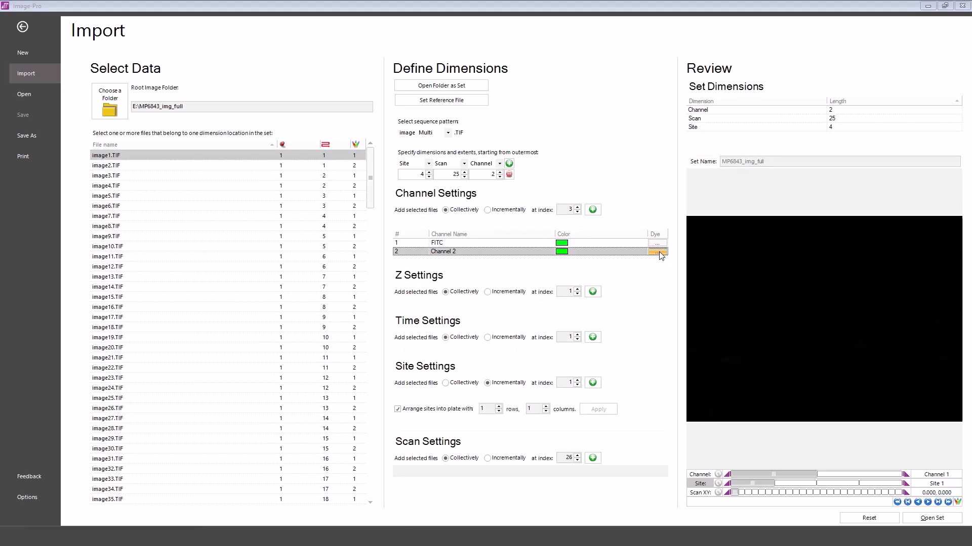
click(514, 283)
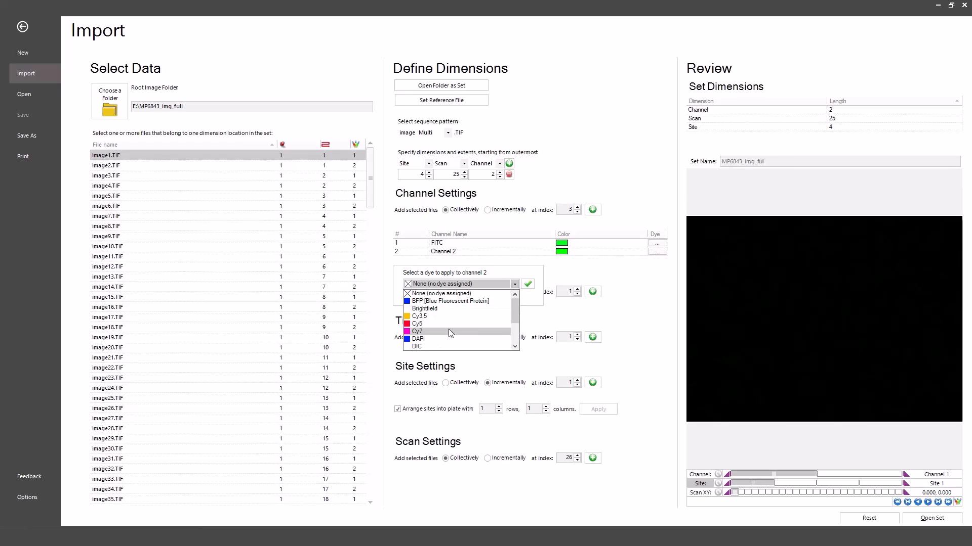
click(446, 339)
click(527, 284)
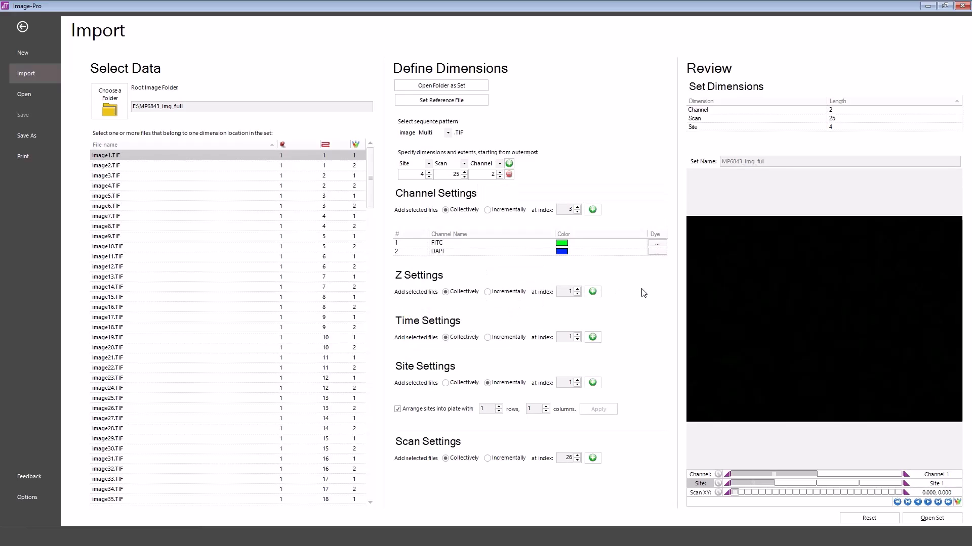
Arrange the sites into a plate of 2 rows and 2 columns and open the MP6843_img_full set
click(498, 407)
click(546, 407)
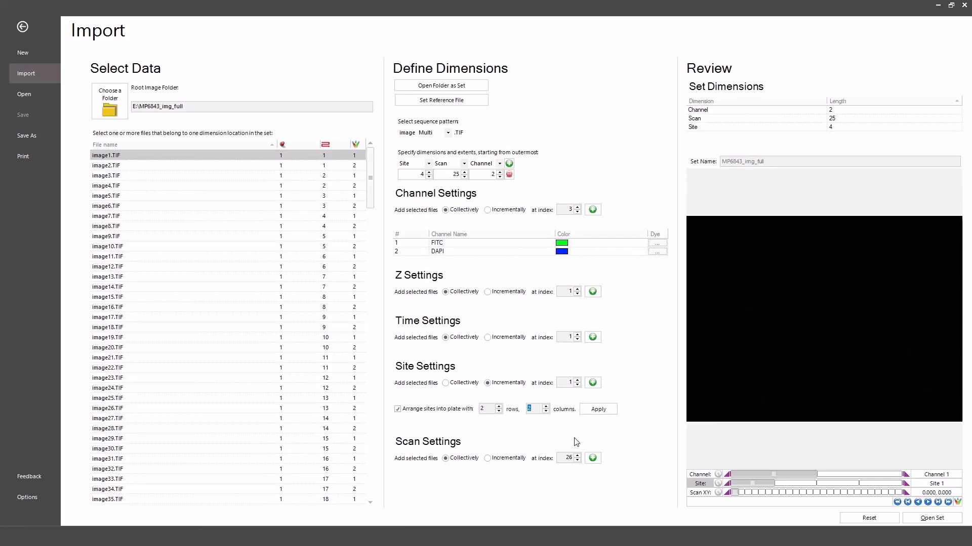
click(606, 408)
click(932, 518)
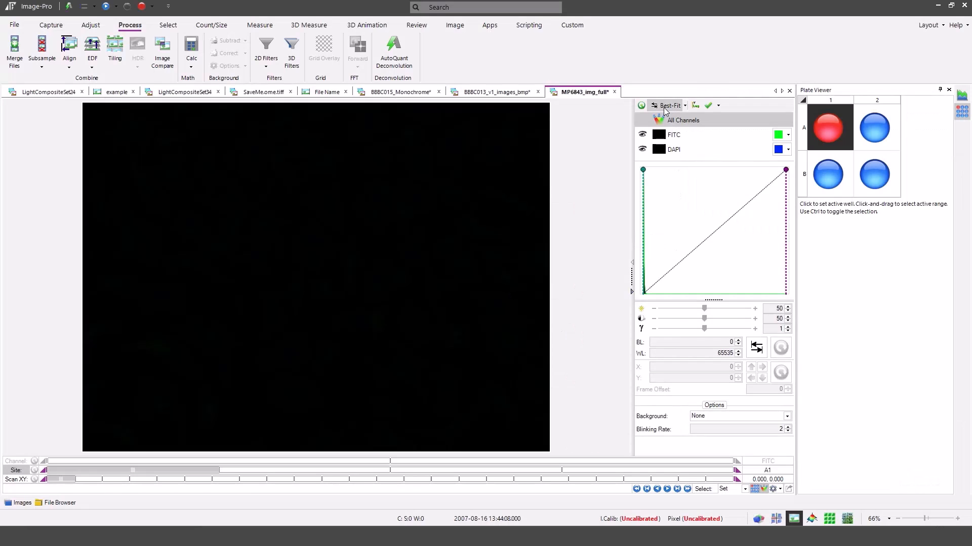
Apply Best-Fit to the display of all channels and view wells A2, B1, B2 and A1, including another scan position in A1
click(664, 107)
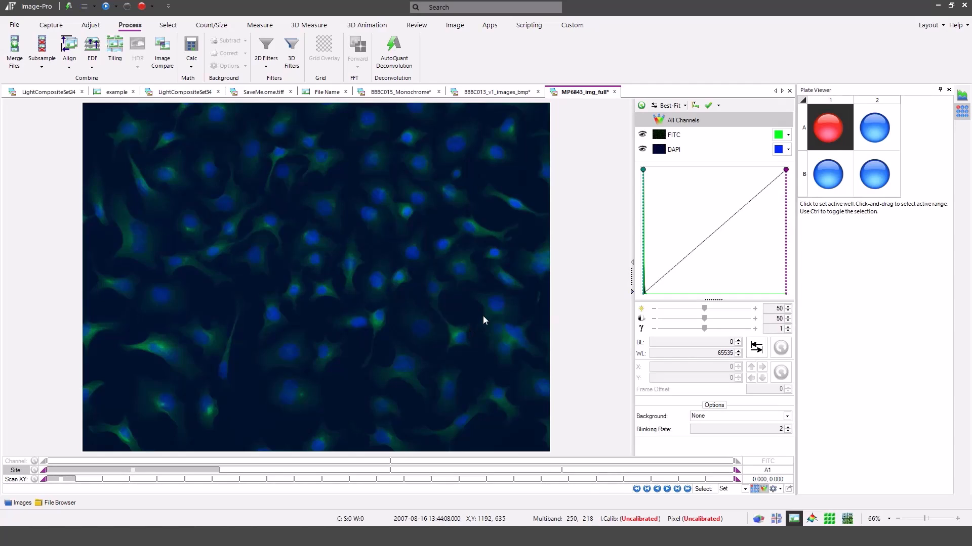
click(875, 133)
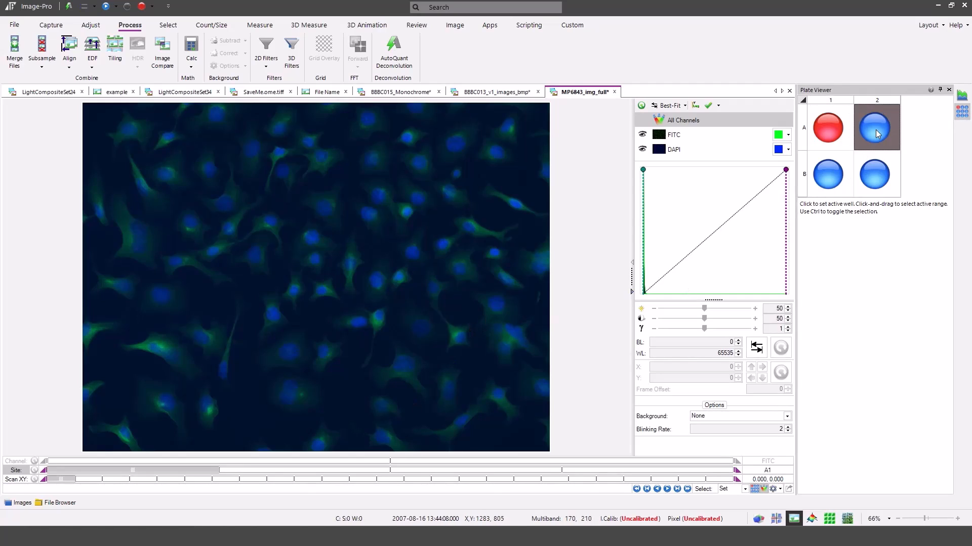
click(824, 172)
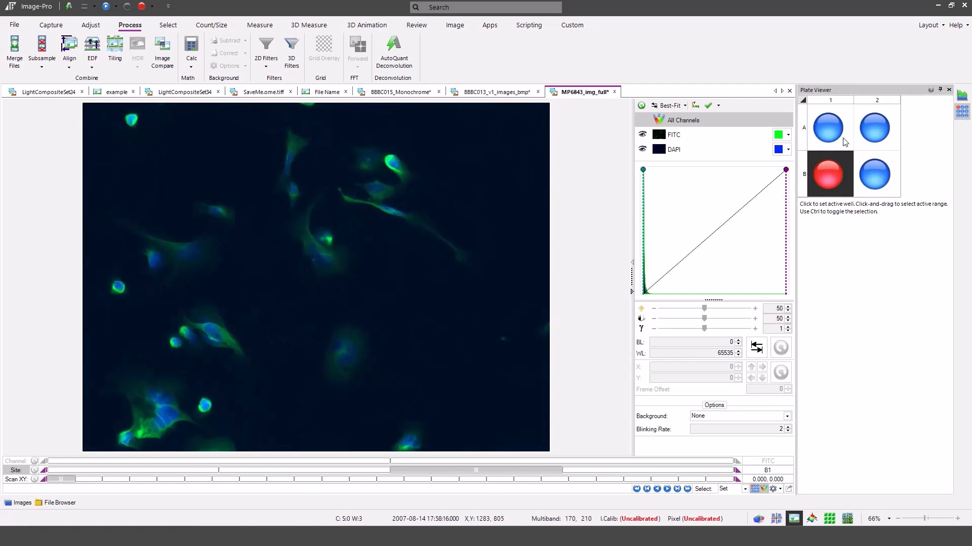
click(875, 175)
click(828, 127)
drag(69, 480, 122, 479)
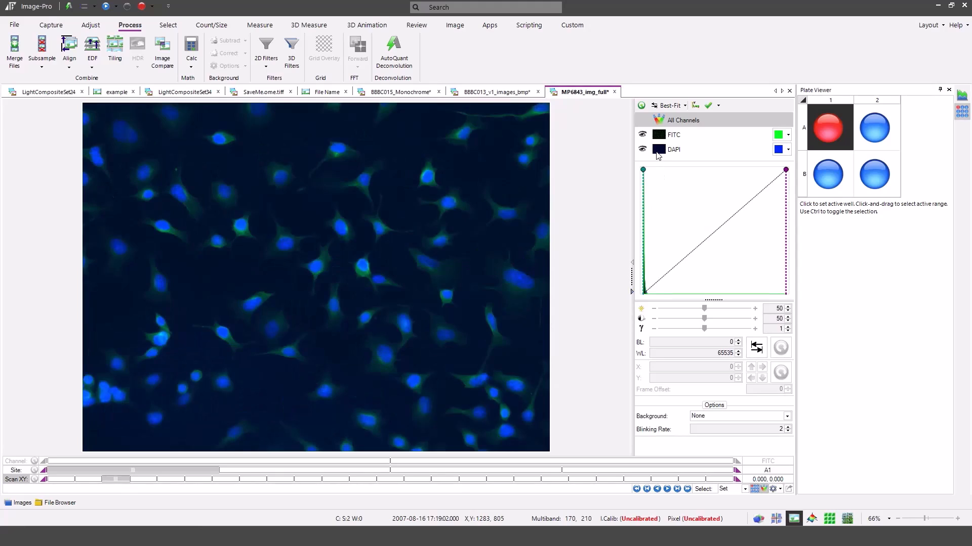
click(671, 137)
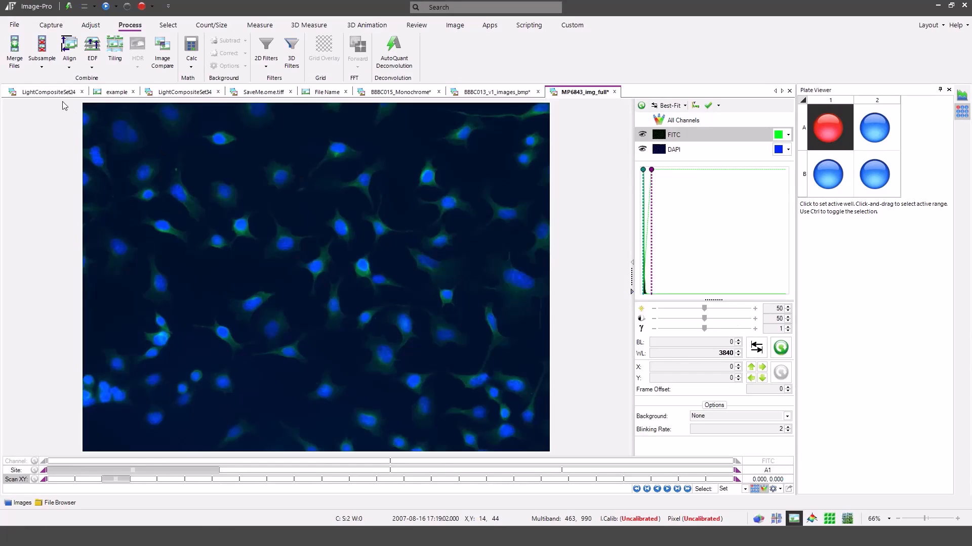
Turn off Auto Tile for set display in the program's Image options
click(6, 24)
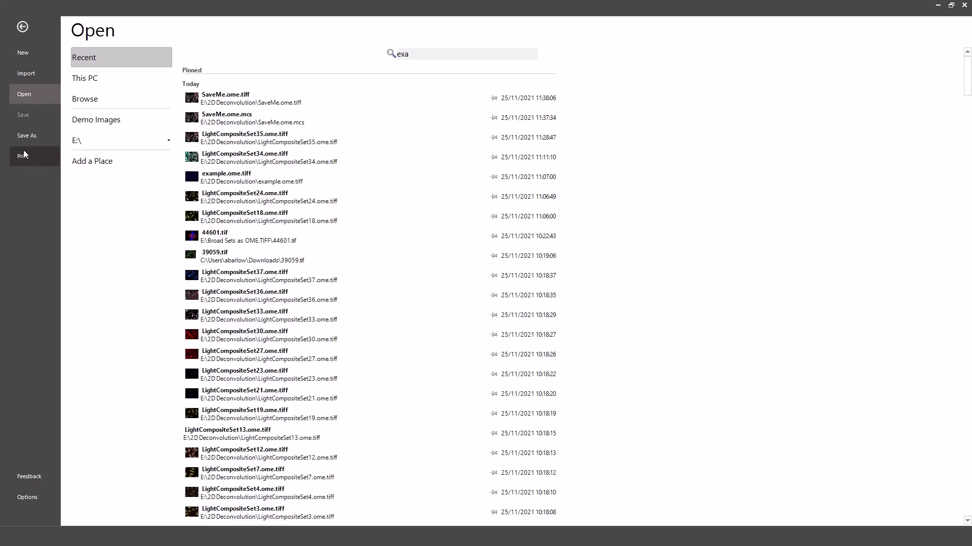
click(32, 500)
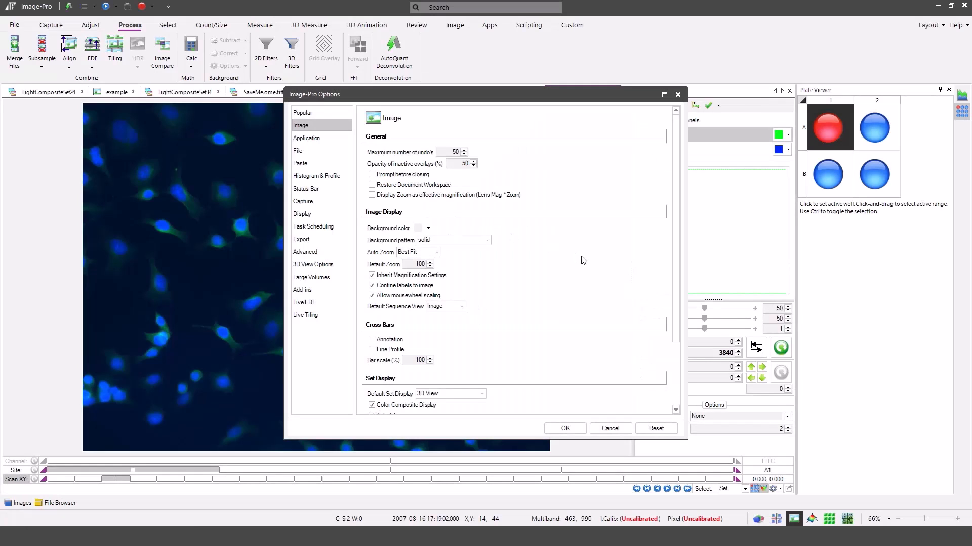
scroll(584, 262, down, 1)
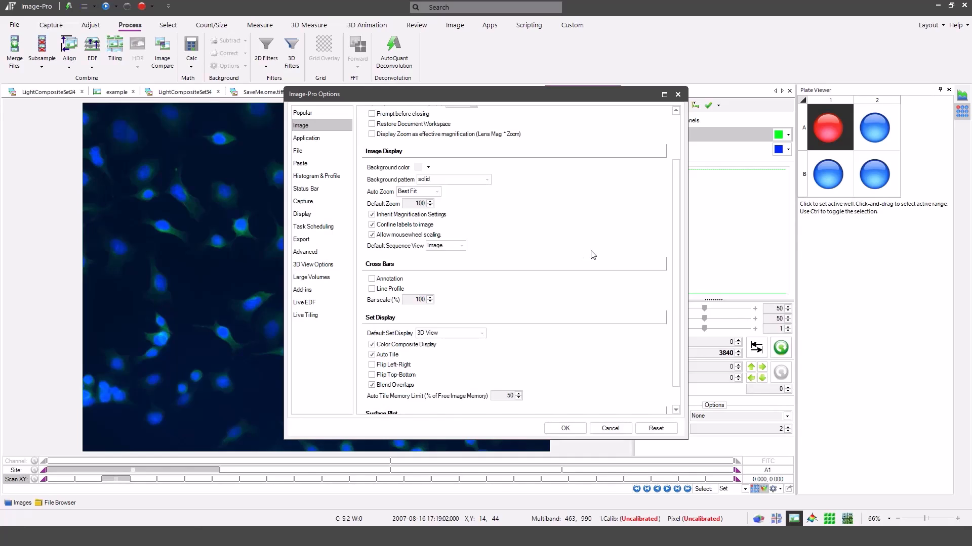
click(307, 126)
scroll(484, 295, down, 1)
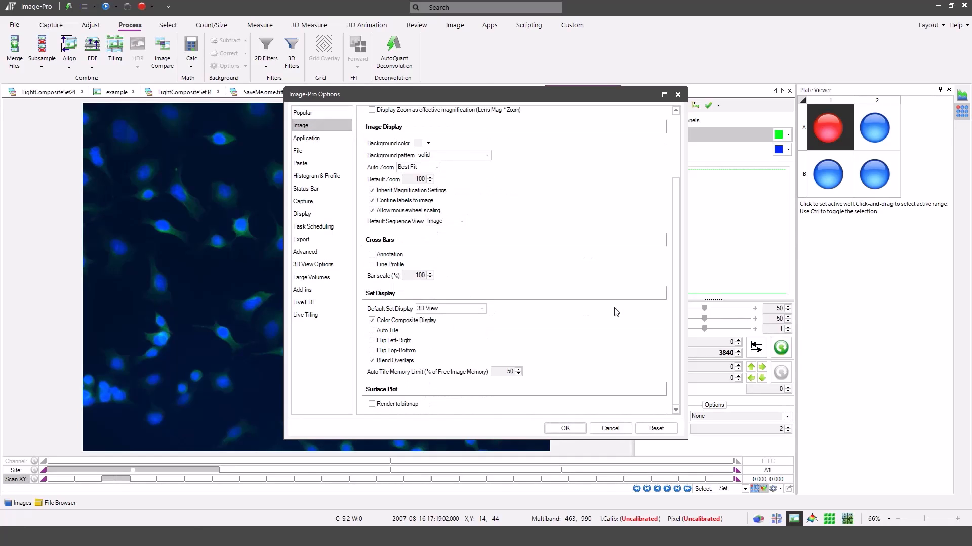
click(567, 429)
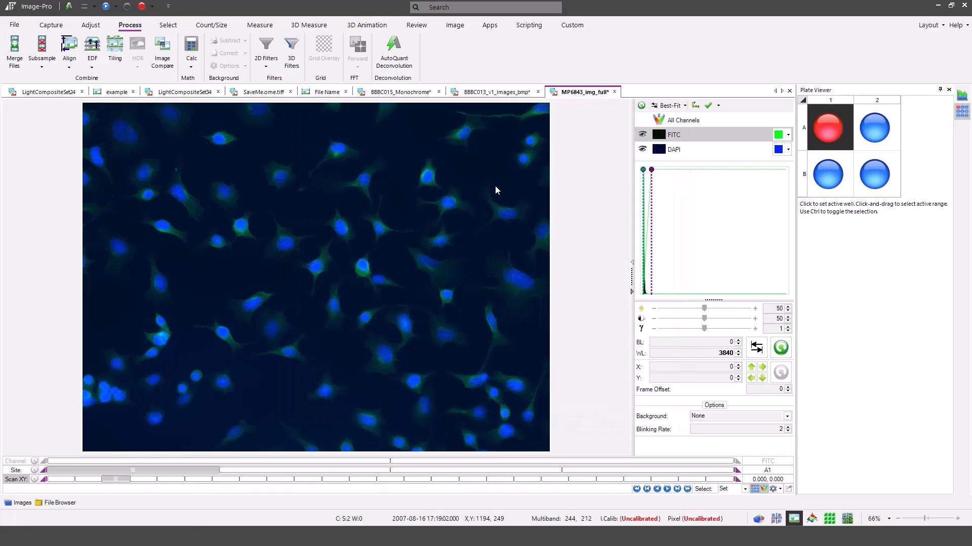